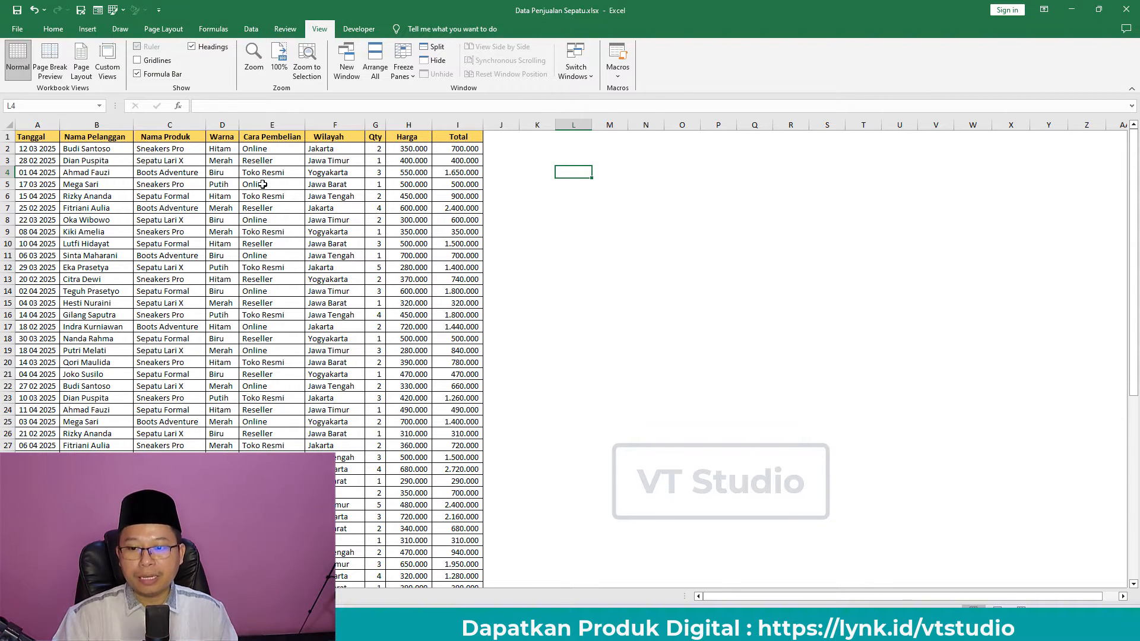
Look through the shoe sales data, examining its columns and all rows down to the end
left_click(334, 187)
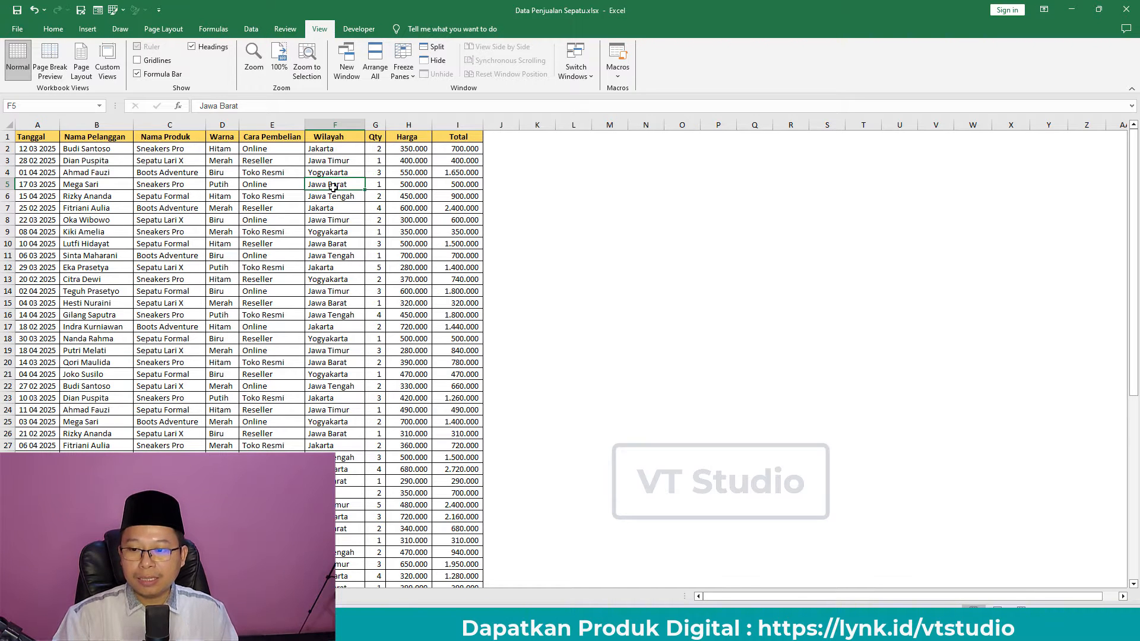
left_click(256, 206)
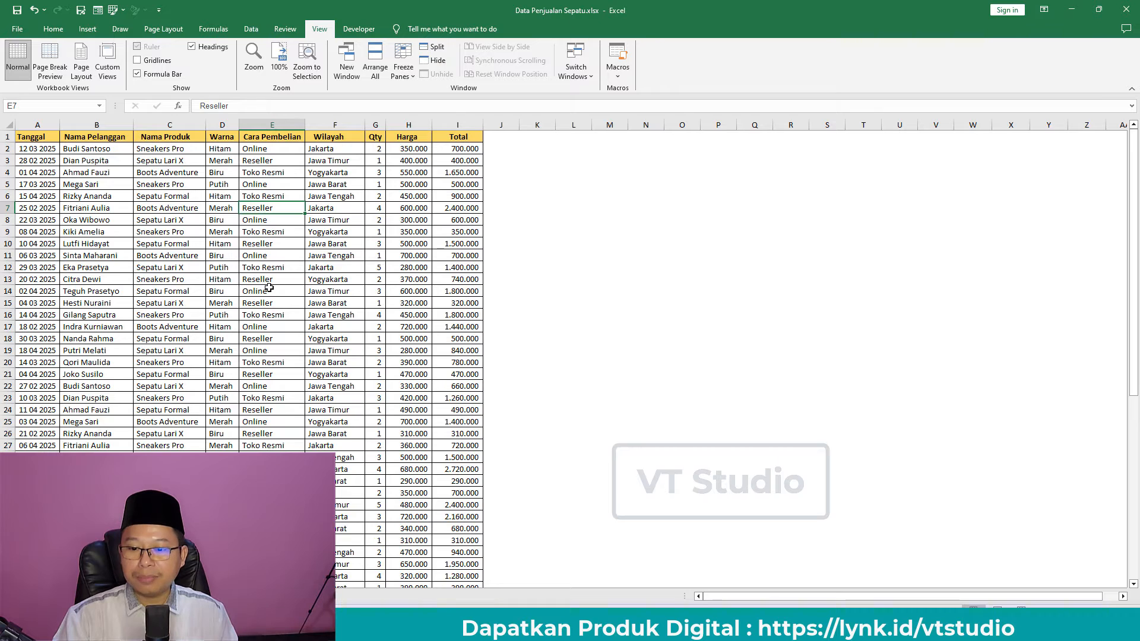
scroll(272, 290, "down", 20)
scroll(271, 291, "up", 20)
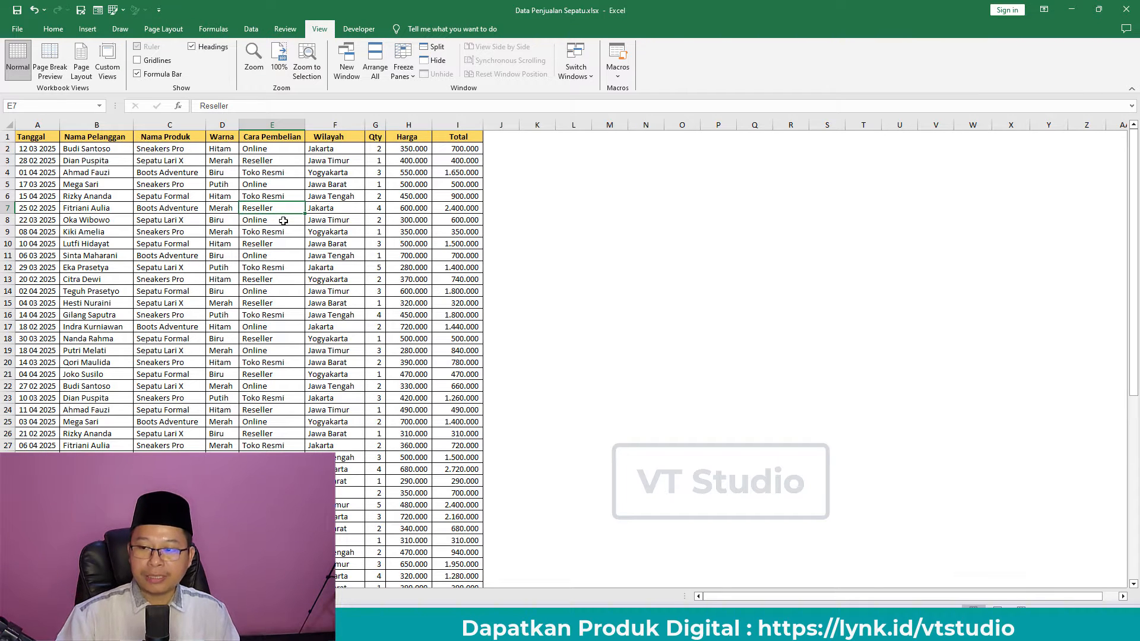
left_click(174, 162)
scroll(192, 256, "down", 7)
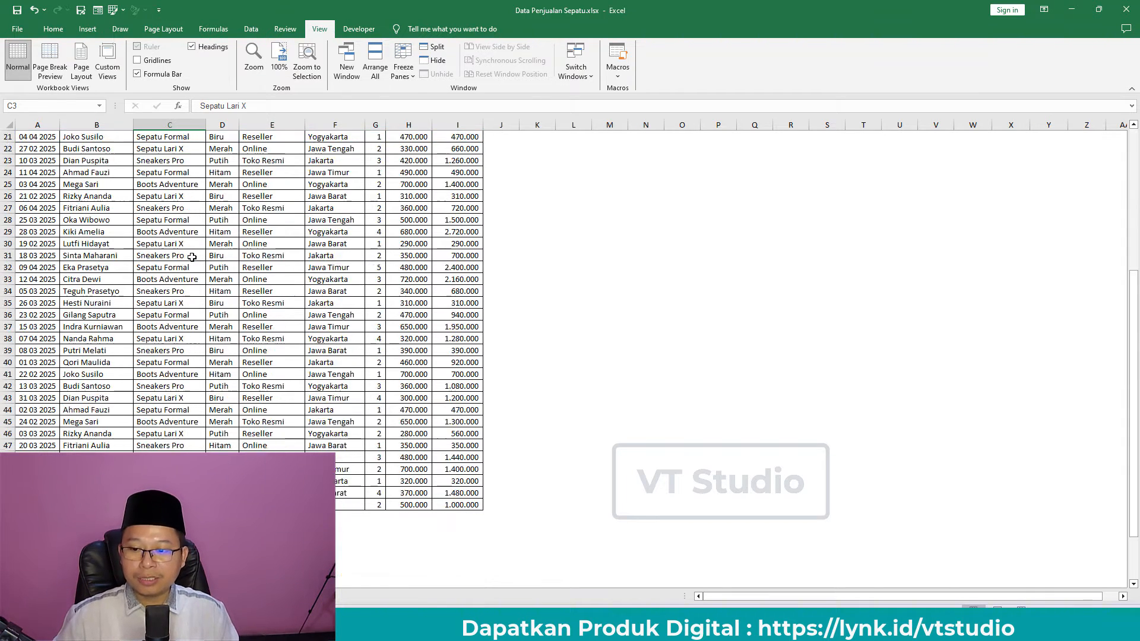
scroll(192, 257, "up", 7)
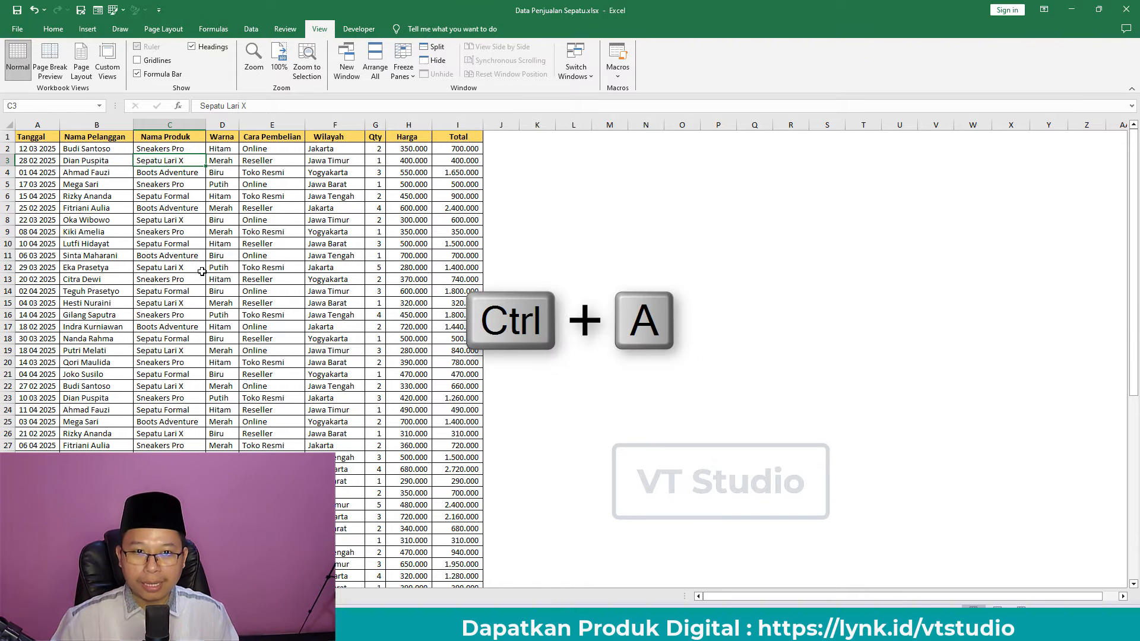
Convert the whole sales range A1:I52 into a table with headers, removing its external data connections
key("ctrl+a")
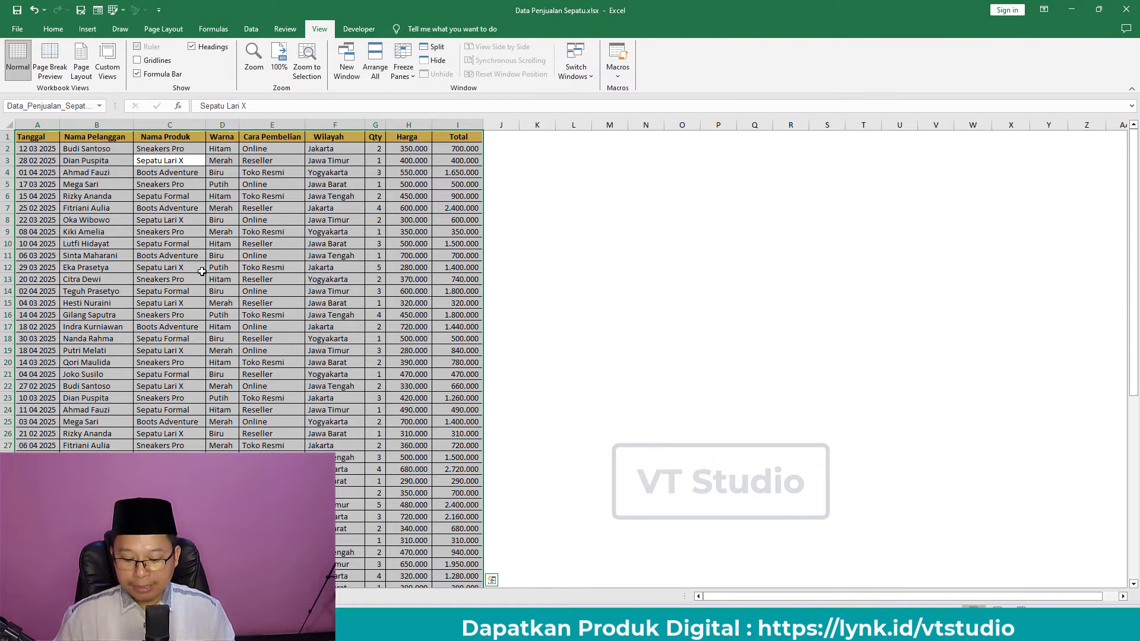
key("ctrl+t")
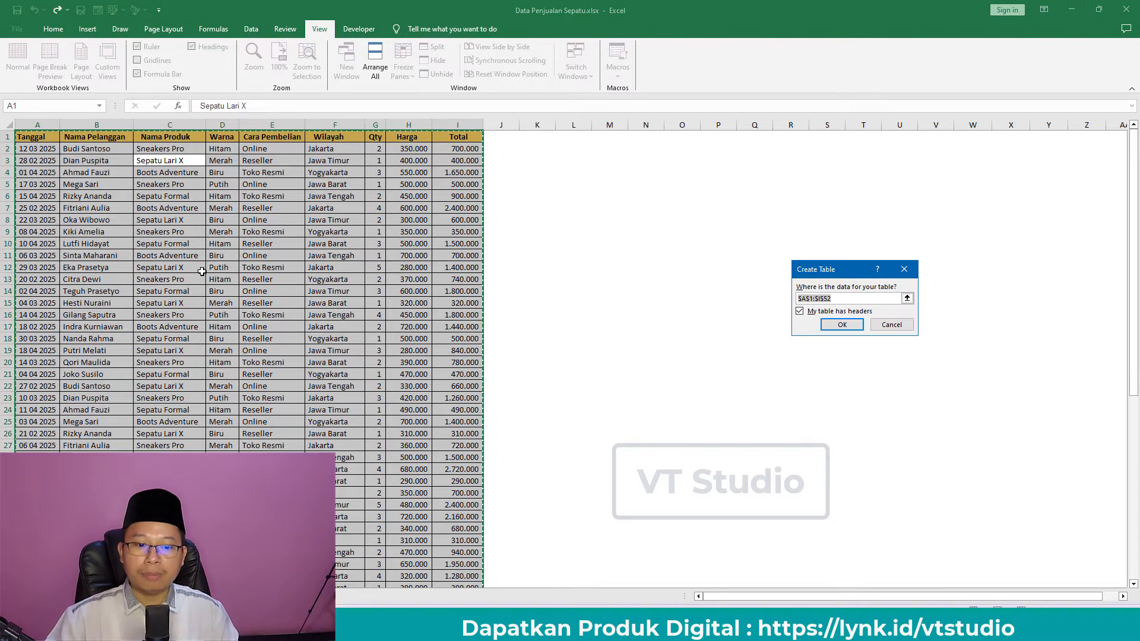
left_click_drag(462, 190, 305, 190)
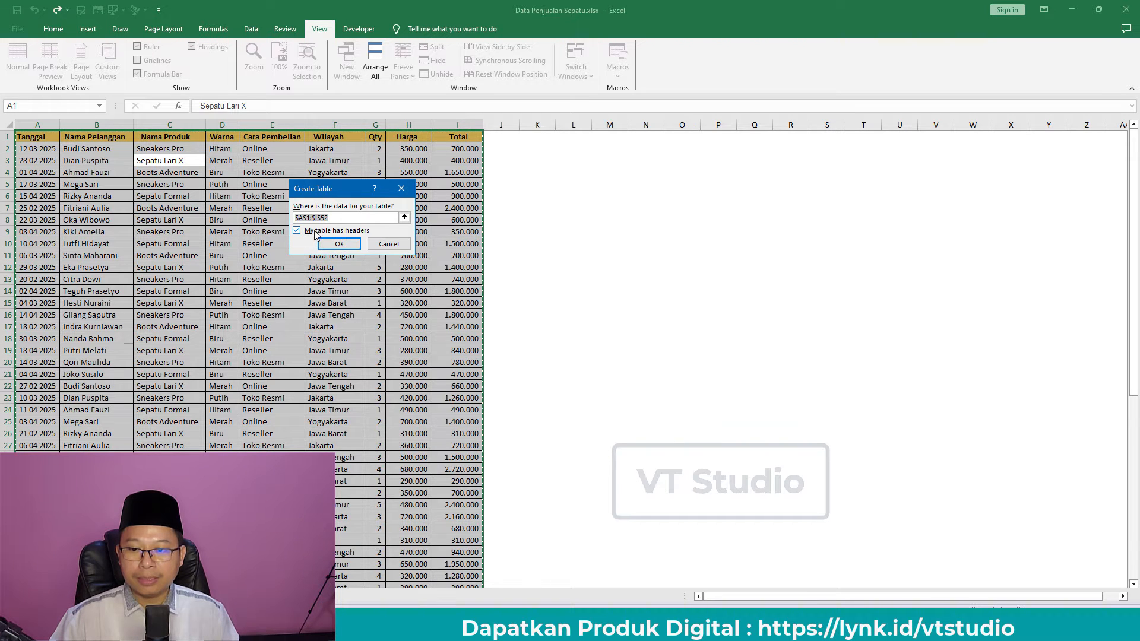
left_click(339, 244)
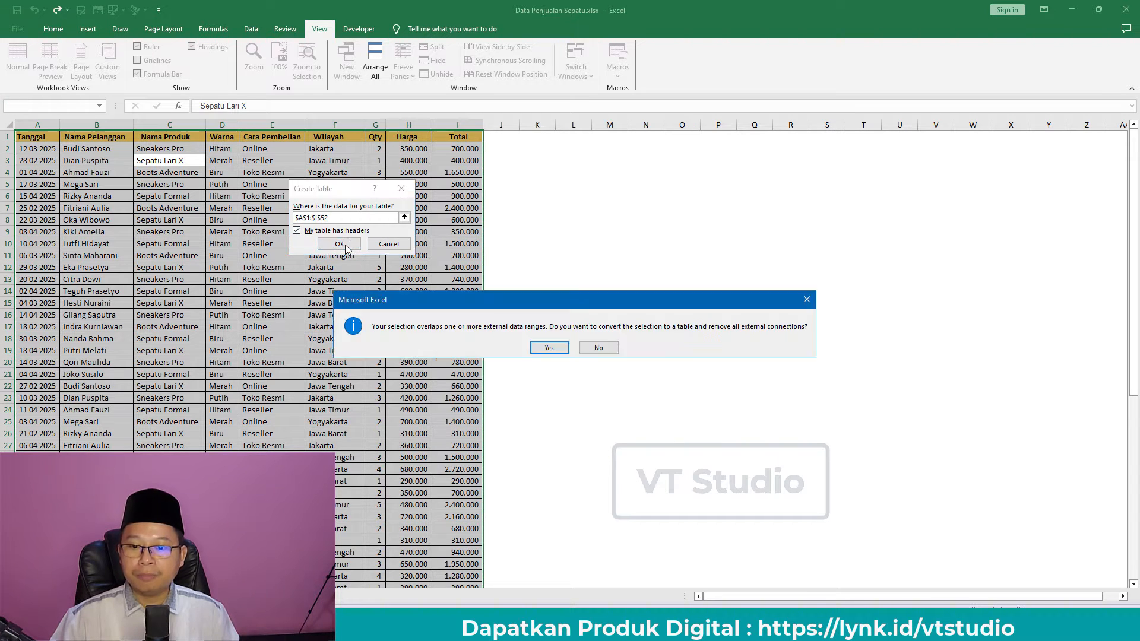
left_click(549, 348)
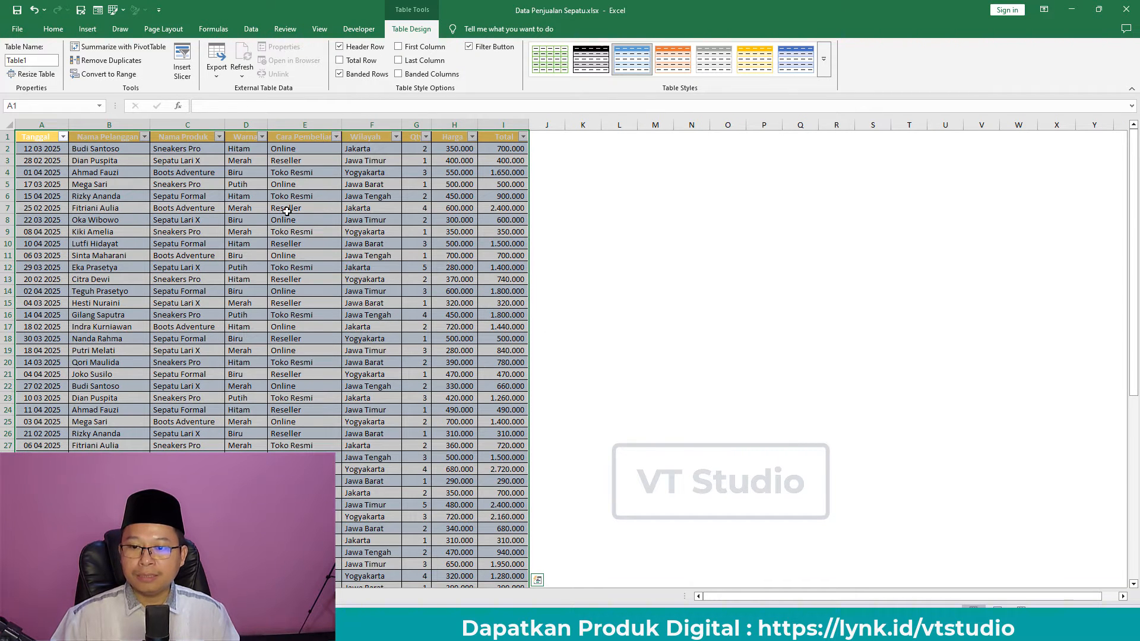
left_click(231, 162)
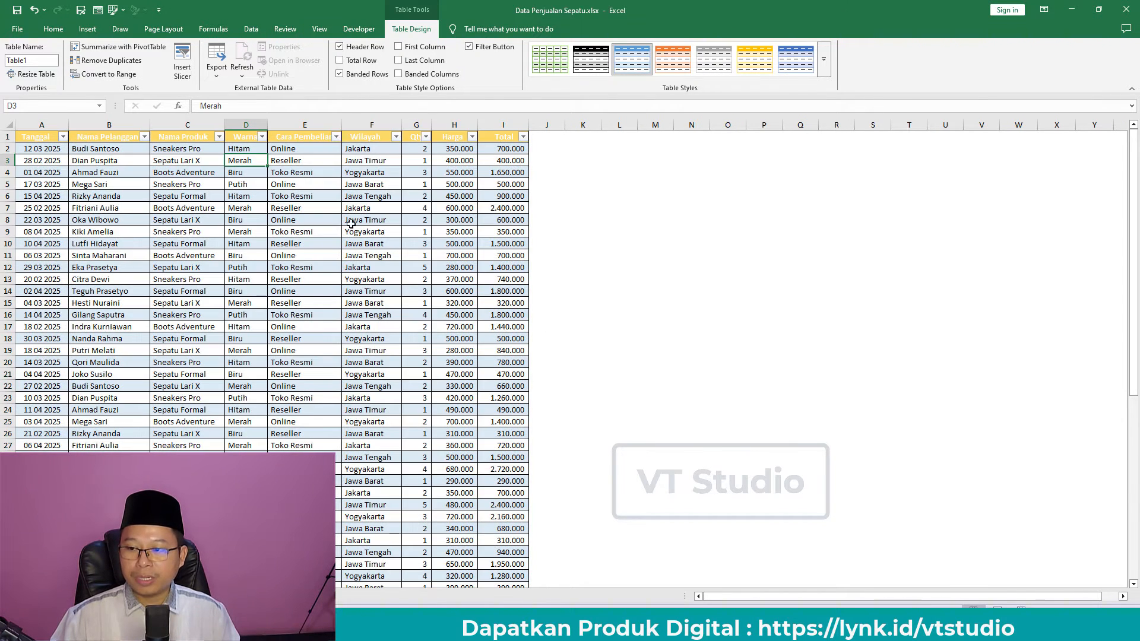
left_click(113, 195)
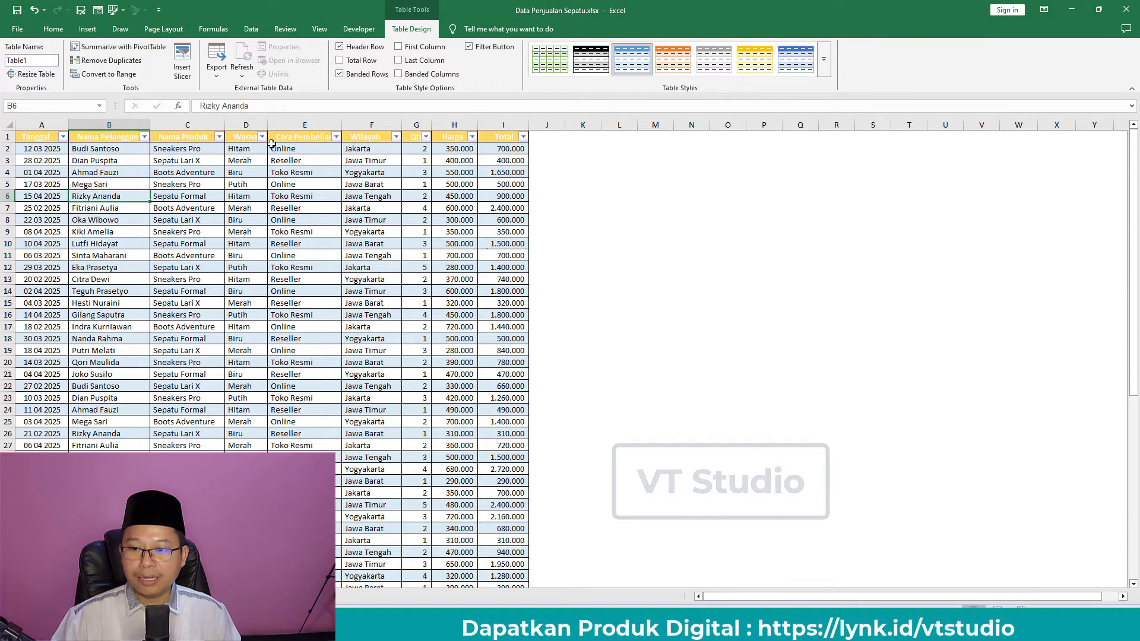
Remove all cell borders from the entire sales table, including its header row
left_click(300, 138)
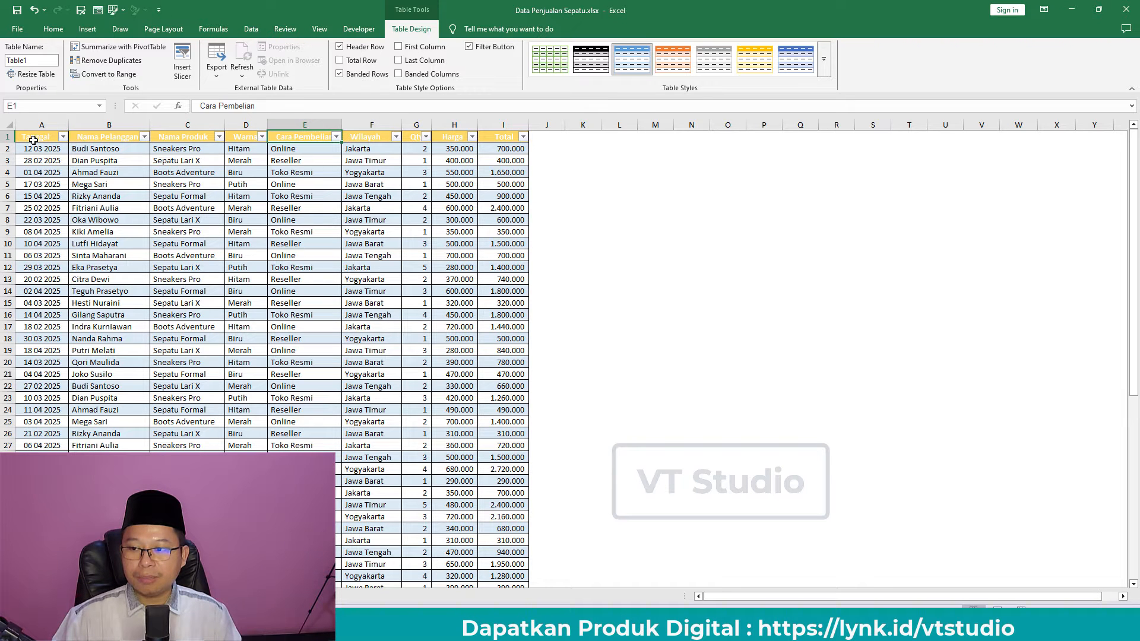
left_click_drag(34, 141, 489, 244)
key("ctrl+shift+Down")
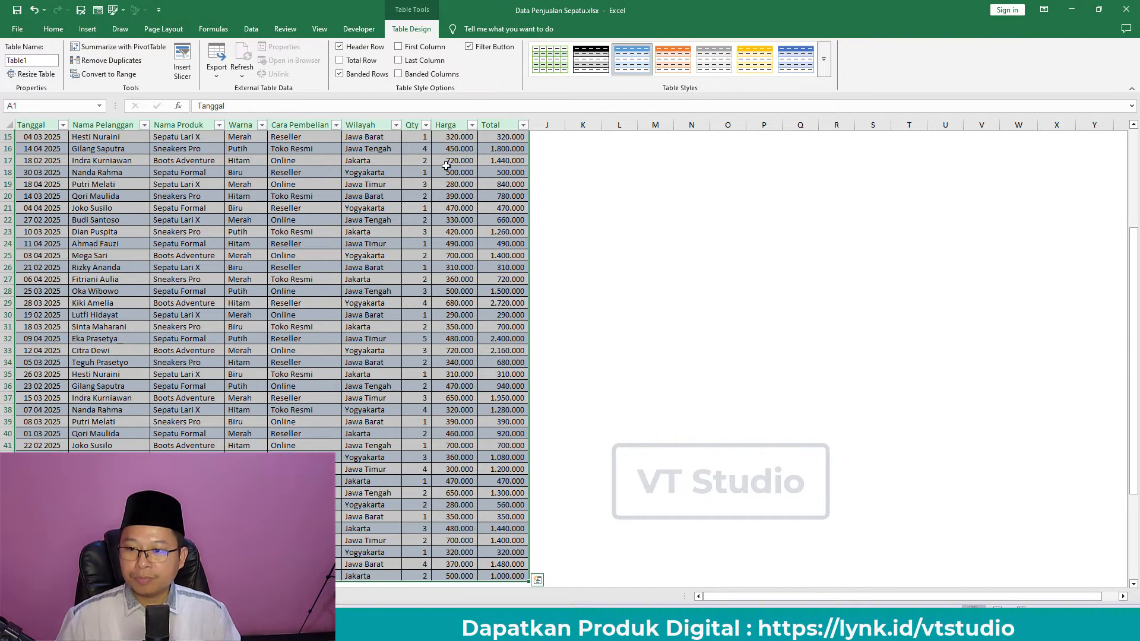
left_click(53, 28)
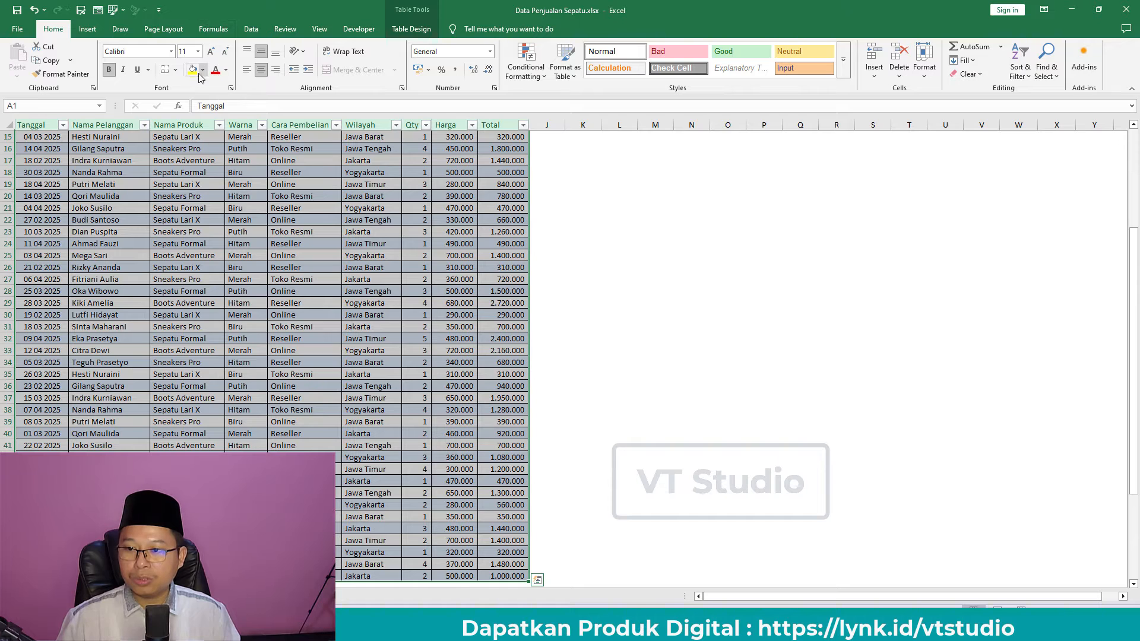
left_click(176, 70)
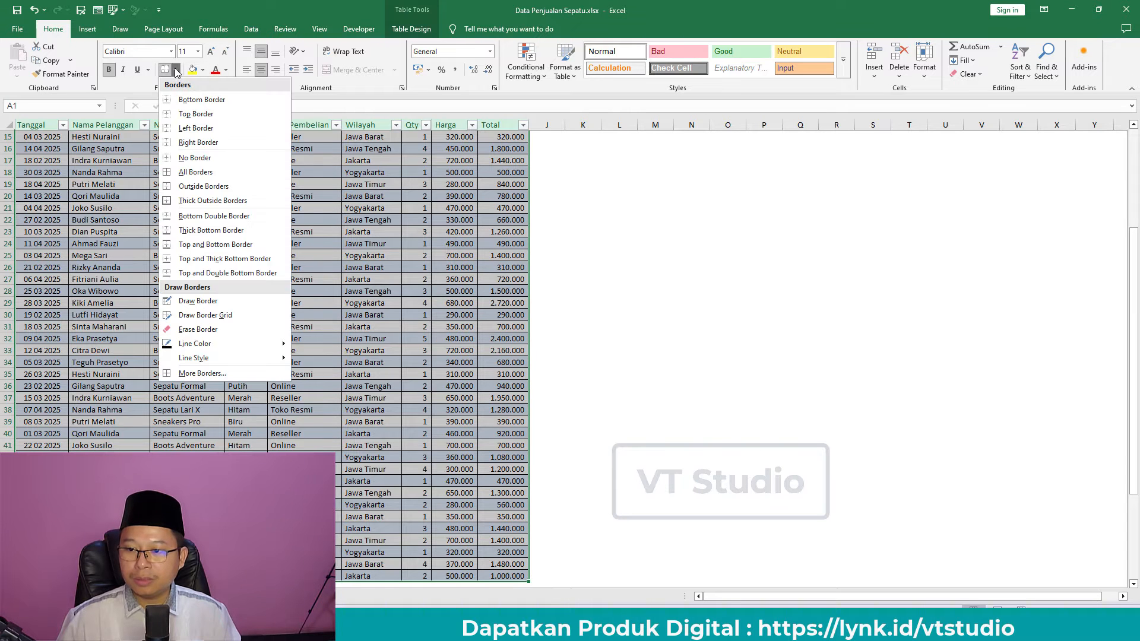
left_click(196, 158)
left_click(335, 205)
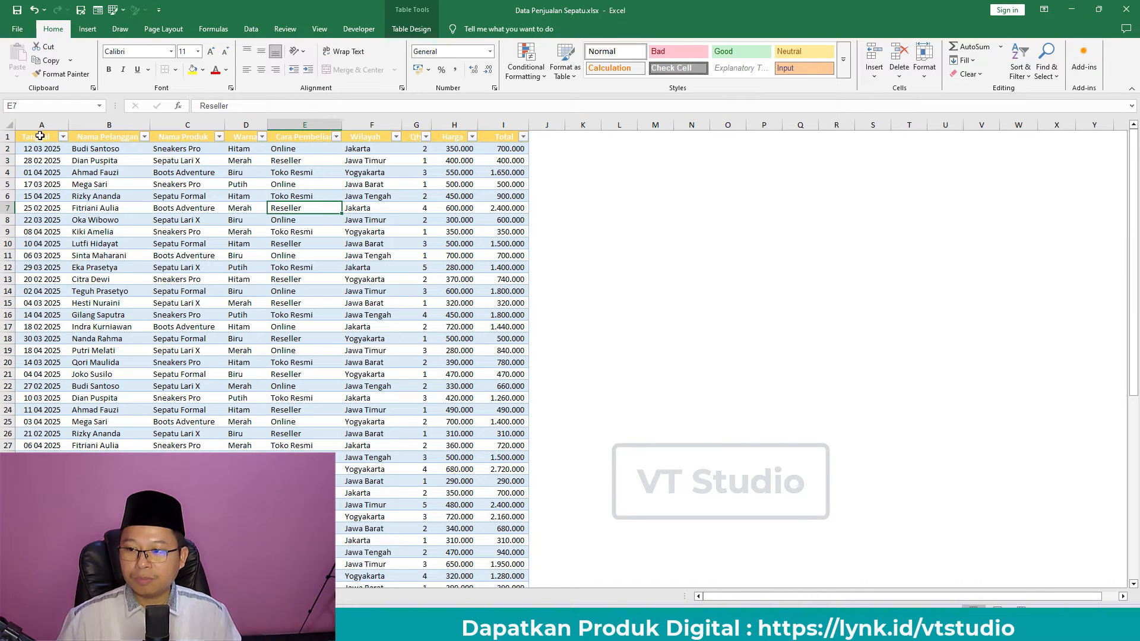
Clear the yellow fill from the header row, Tanggal through Total
left_click_drag(37, 137, 484, 141)
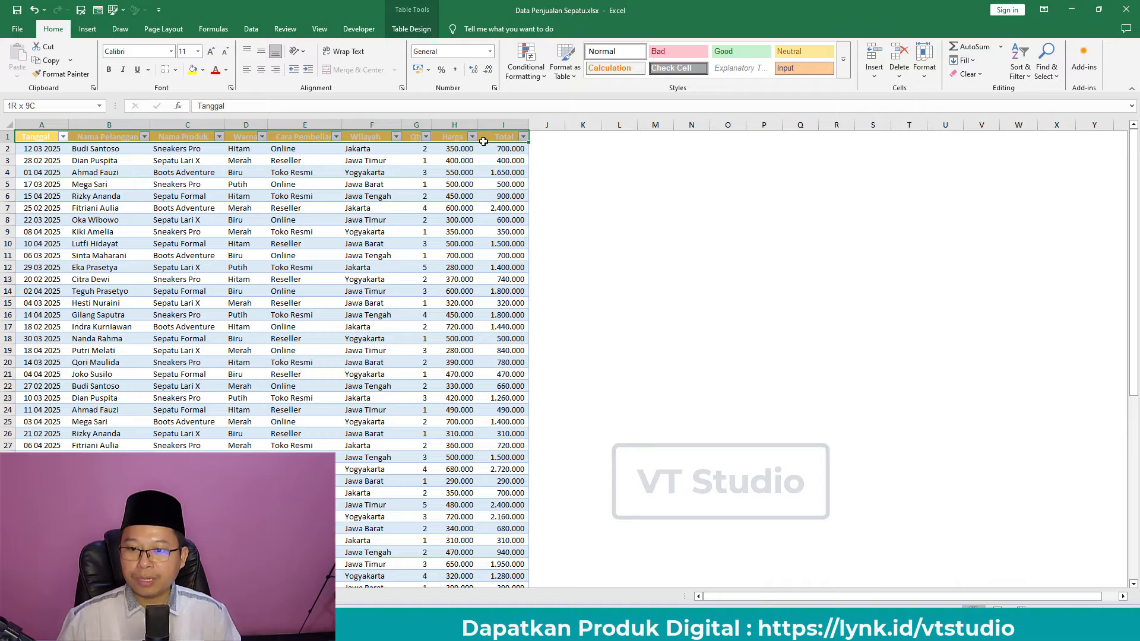
left_click(203, 70)
left_click(215, 265)
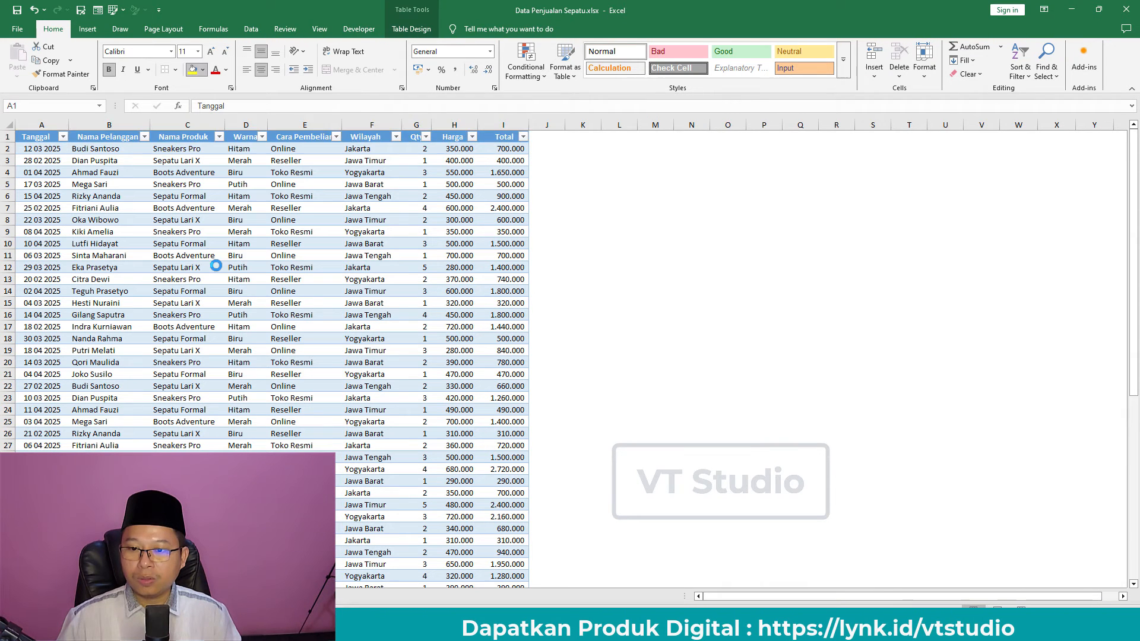
left_click(310, 194)
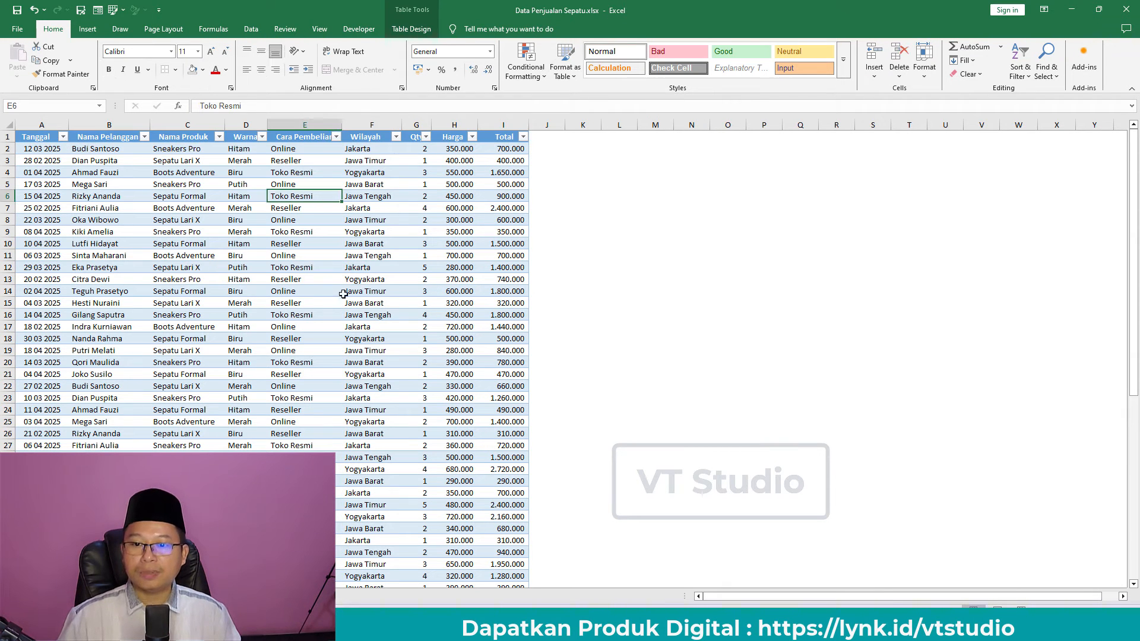
left_click(294, 218)
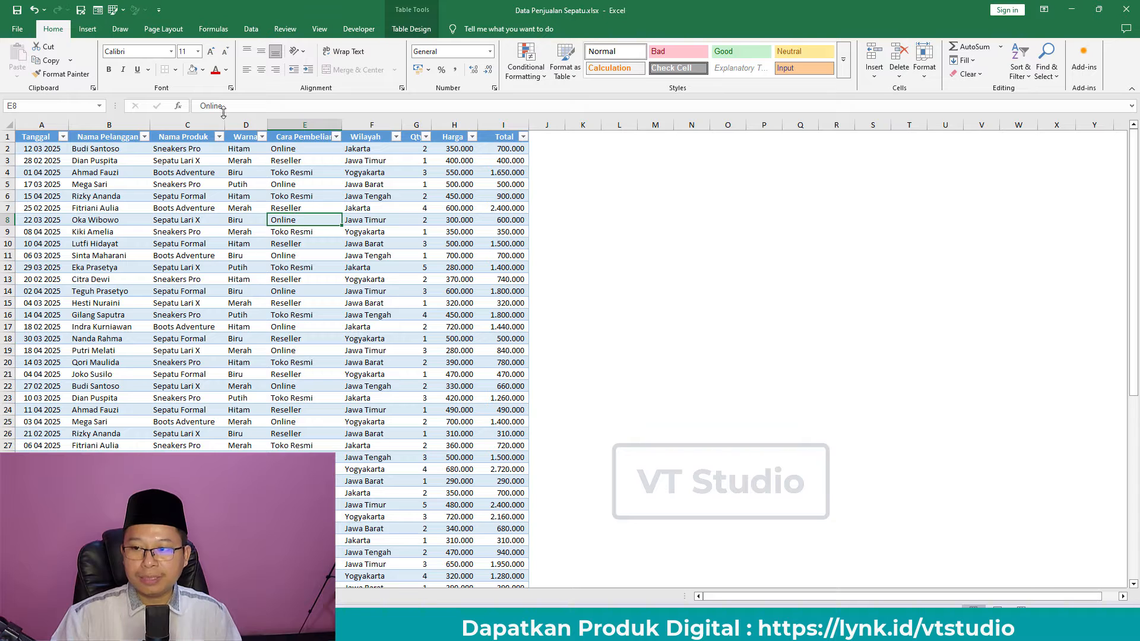
Check the name assigned to the sales table in its table properties
left_click(88, 32)
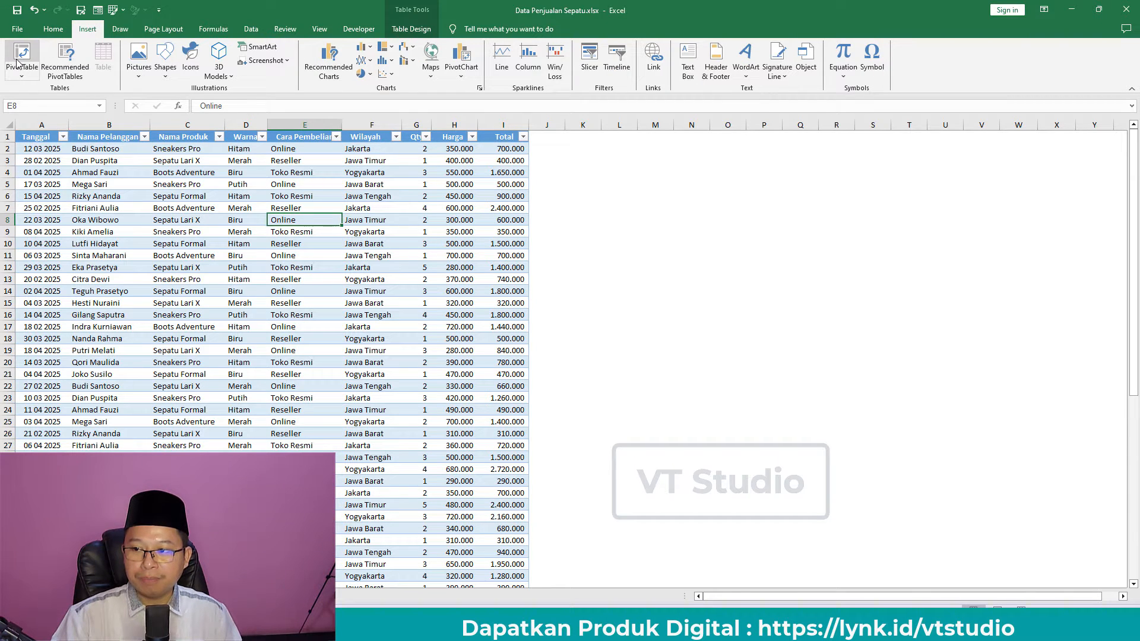
left_click(305, 175)
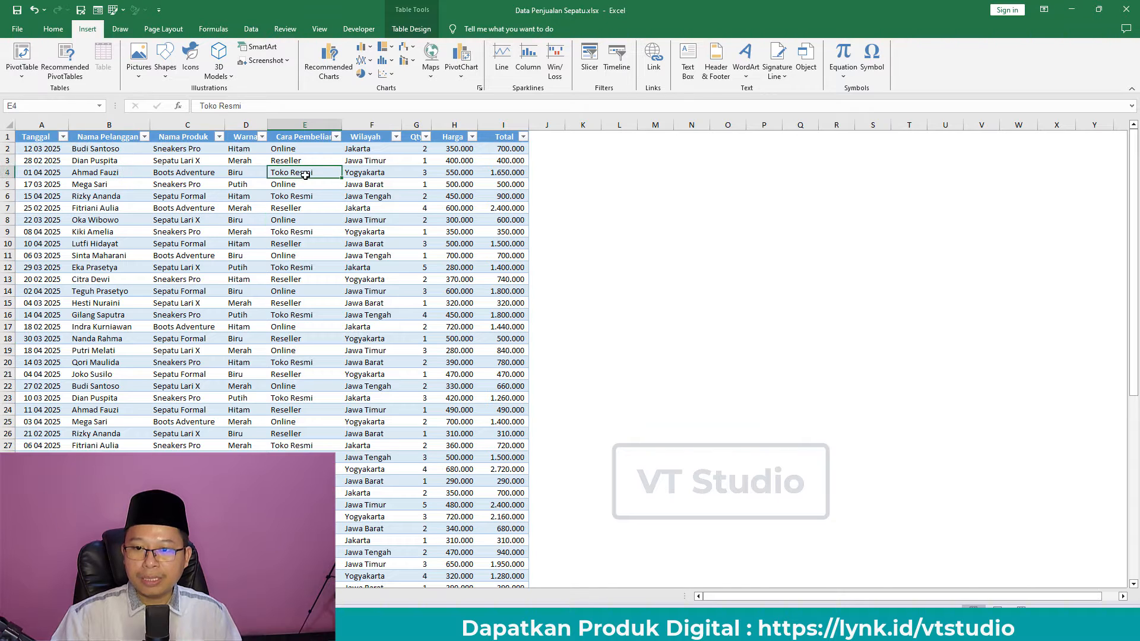
left_click(424, 30)
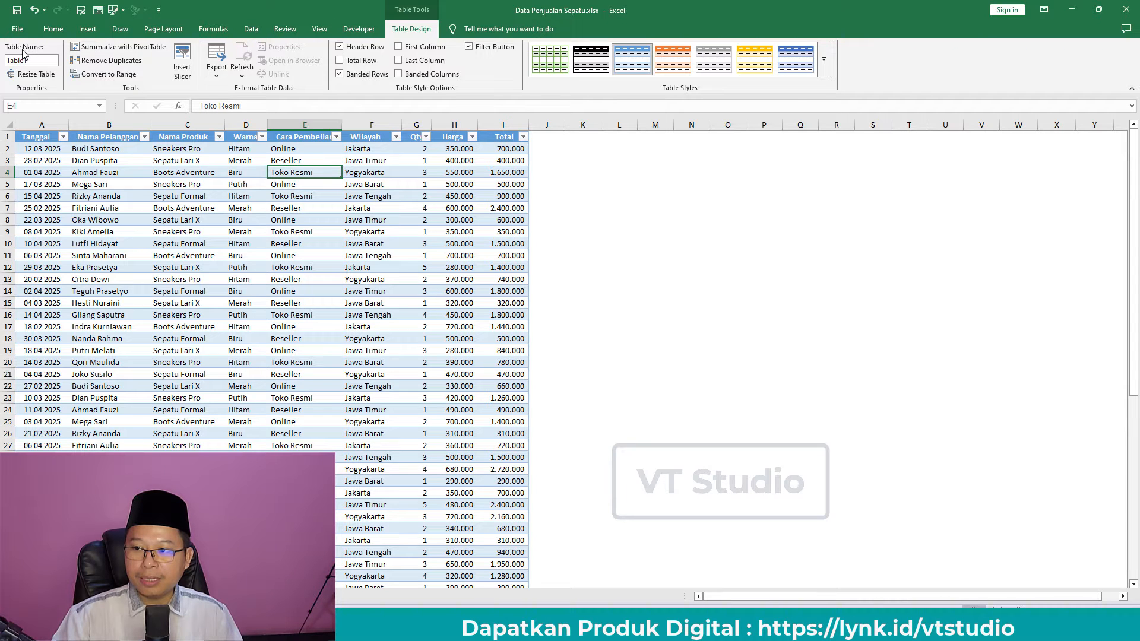
left_click(44, 60)
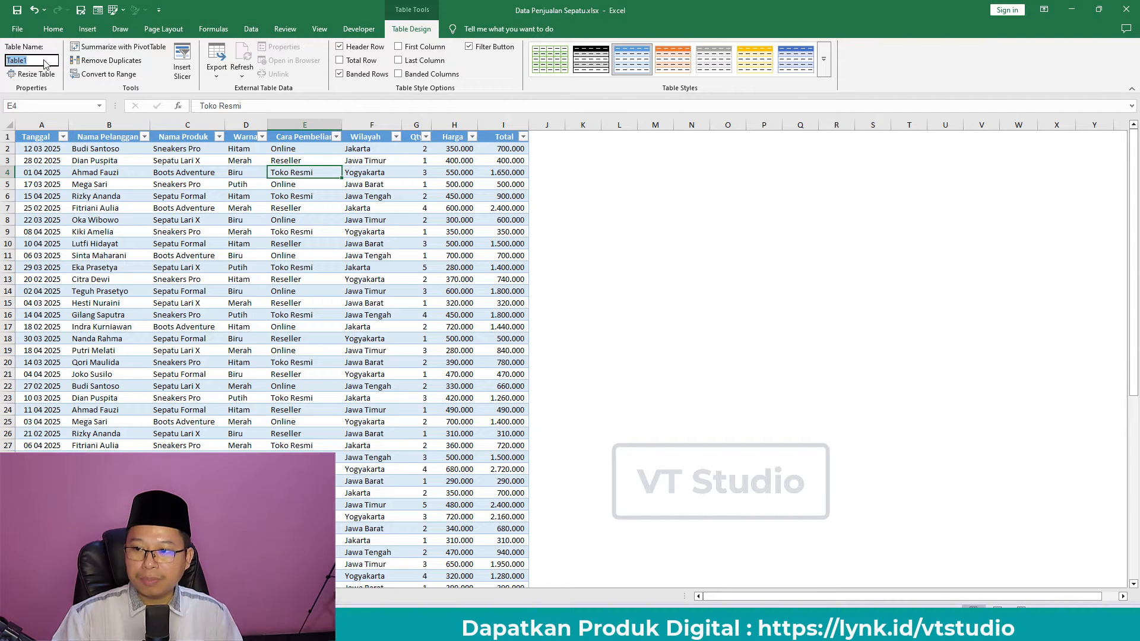
Insert a PivotTable based on Table1 in the existing worksheet at cell N5 of Sheet1
left_click(92, 31)
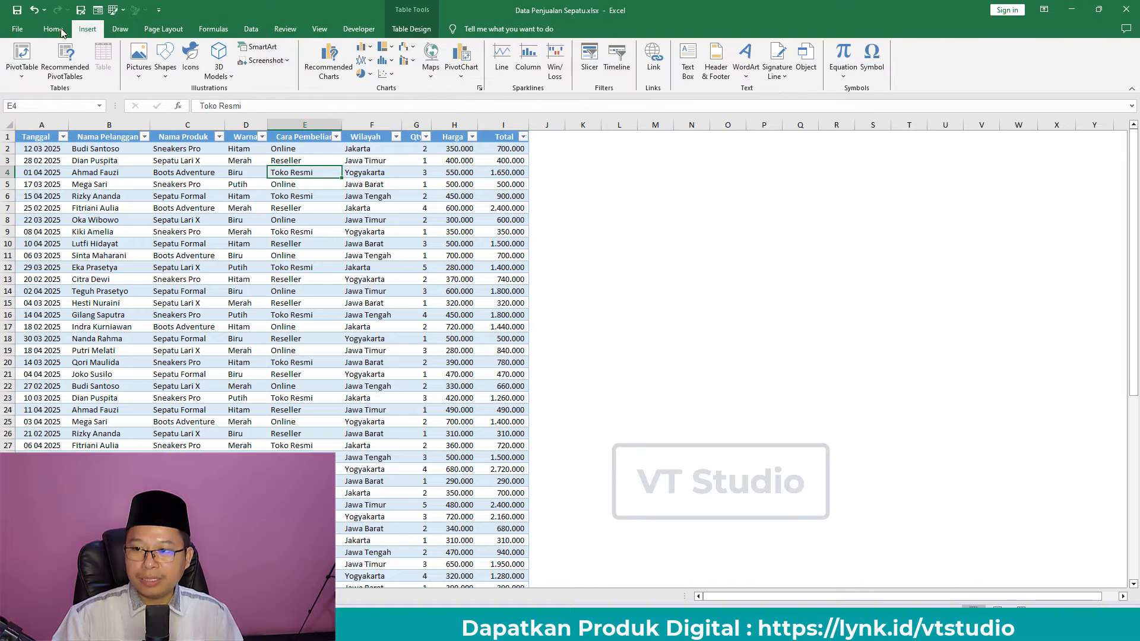
left_click(24, 59)
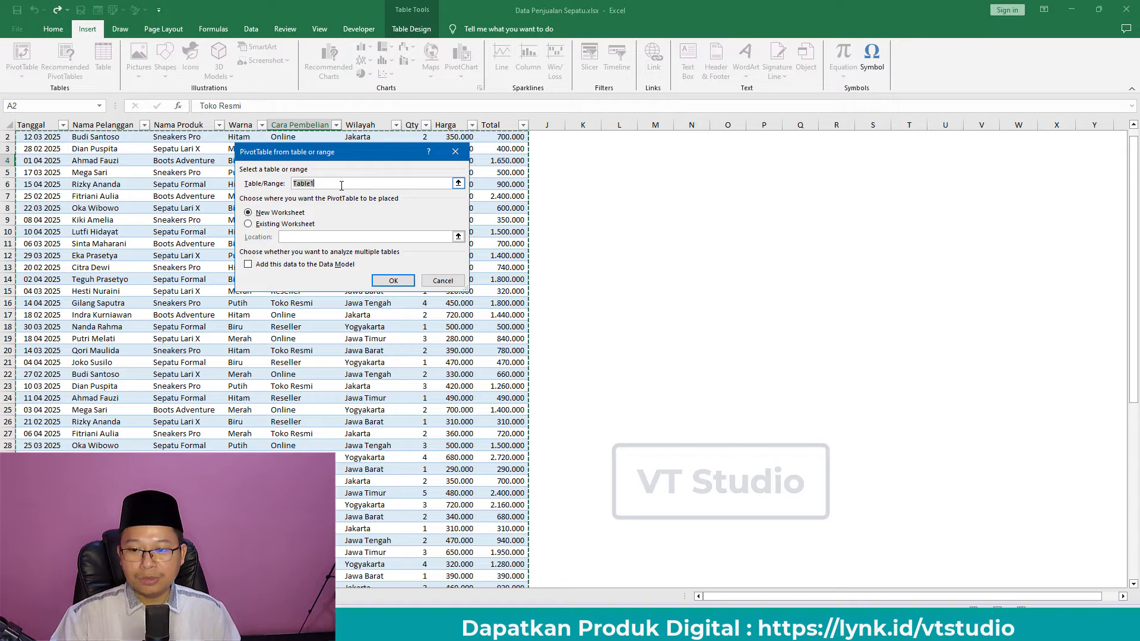
left_click(342, 186)
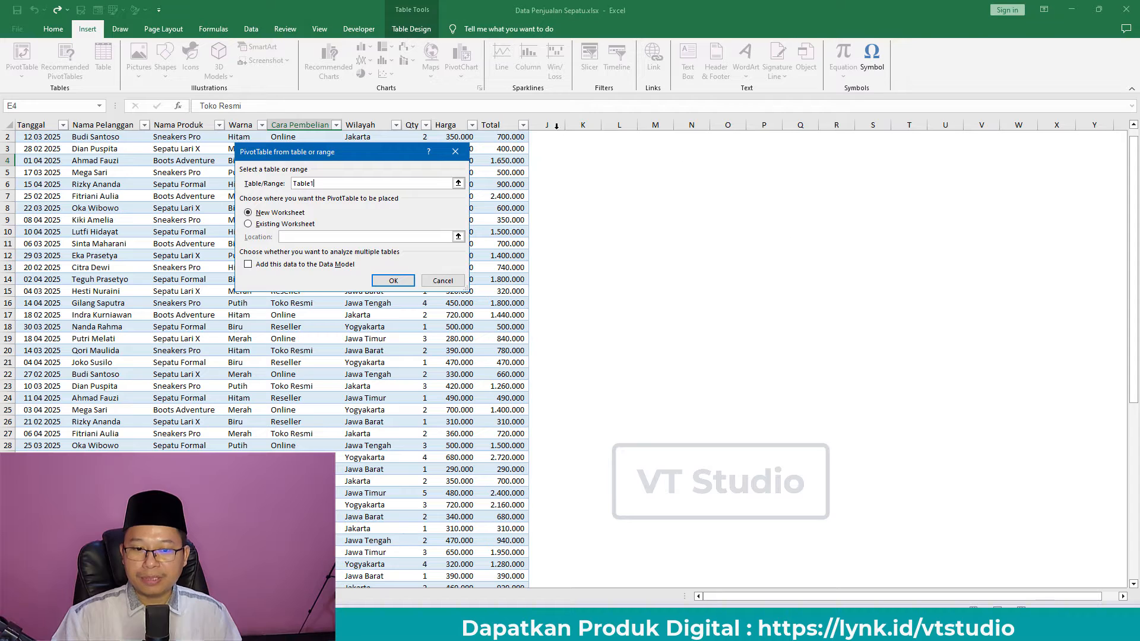
left_click(270, 228)
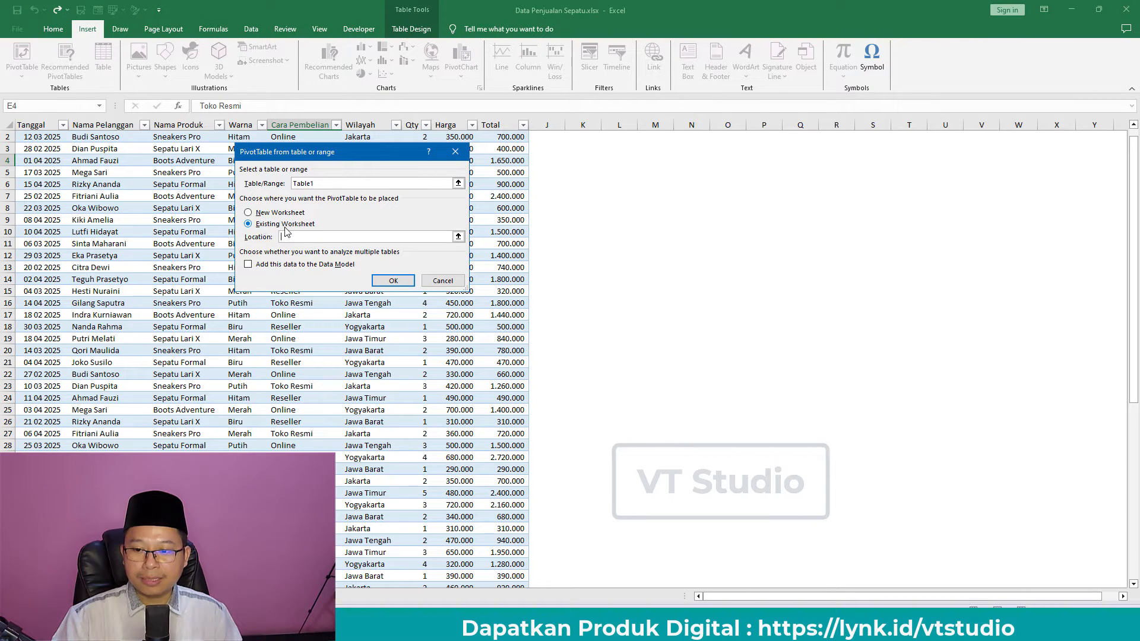
left_click(694, 168)
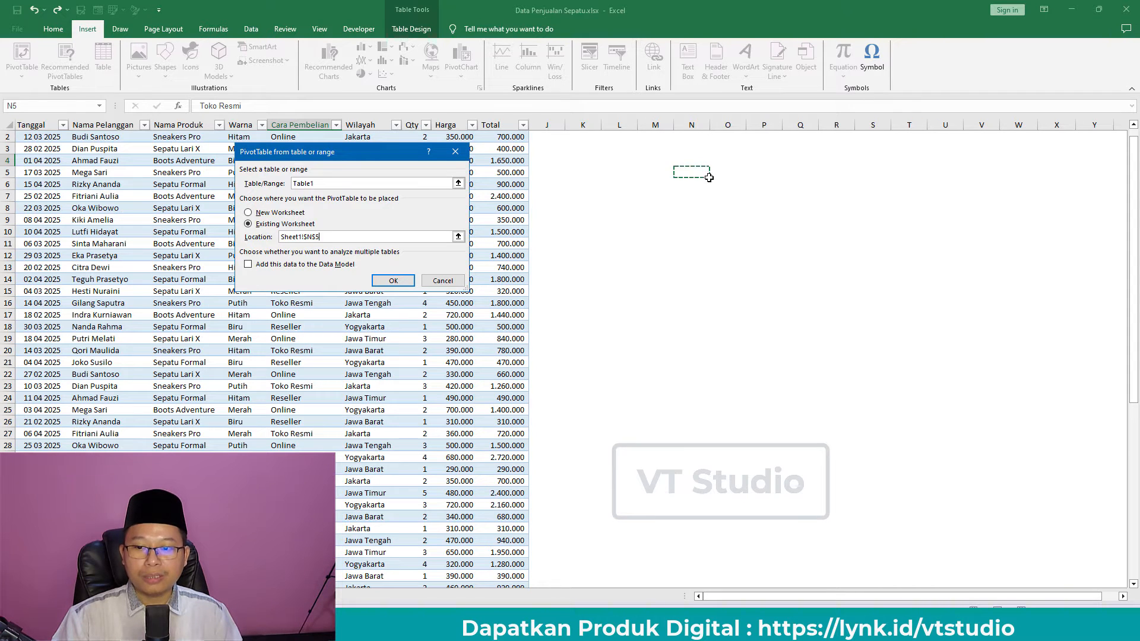
left_click(394, 283)
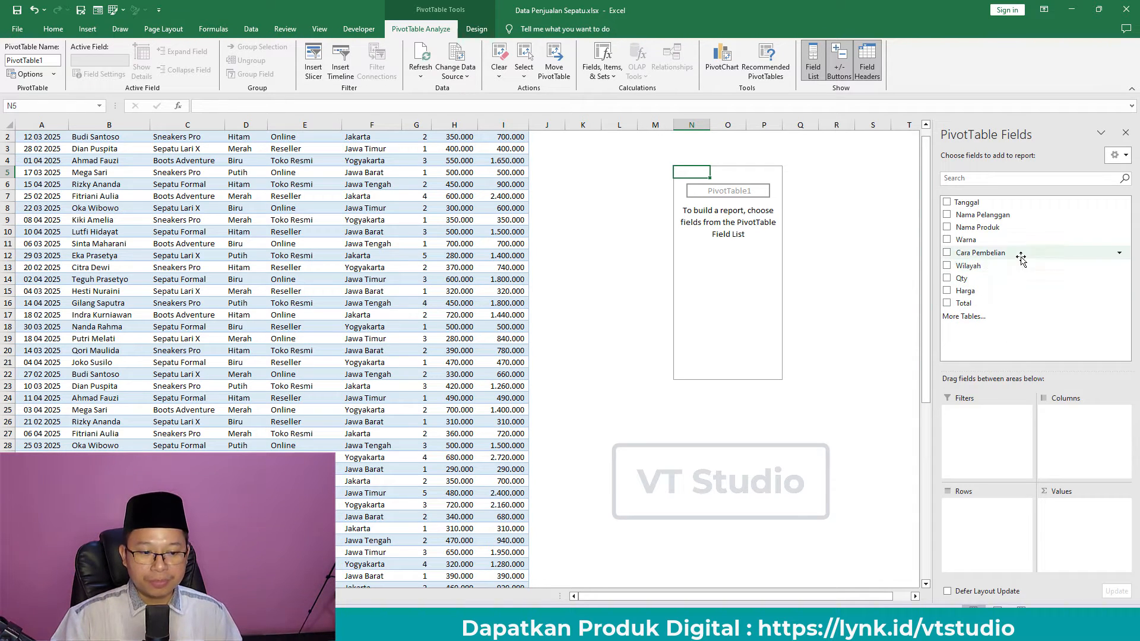
Build the PivotTable with Wilayah as rows and the sum of Total as values
scroll(392, 147, "up", 1)
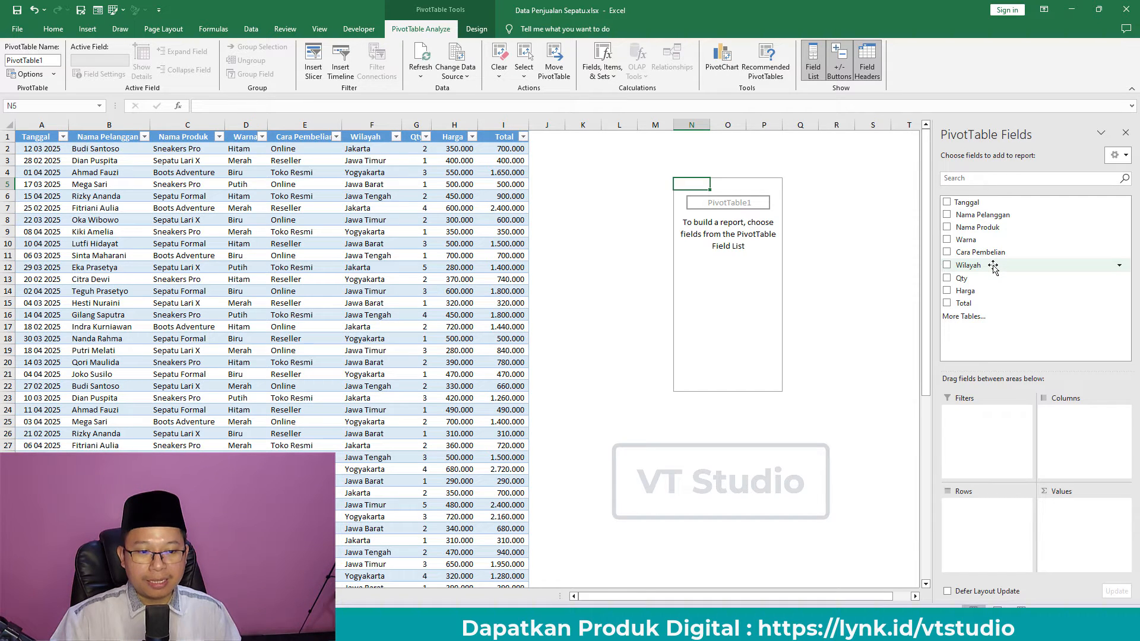
left_click_drag(994, 269, 989, 525)
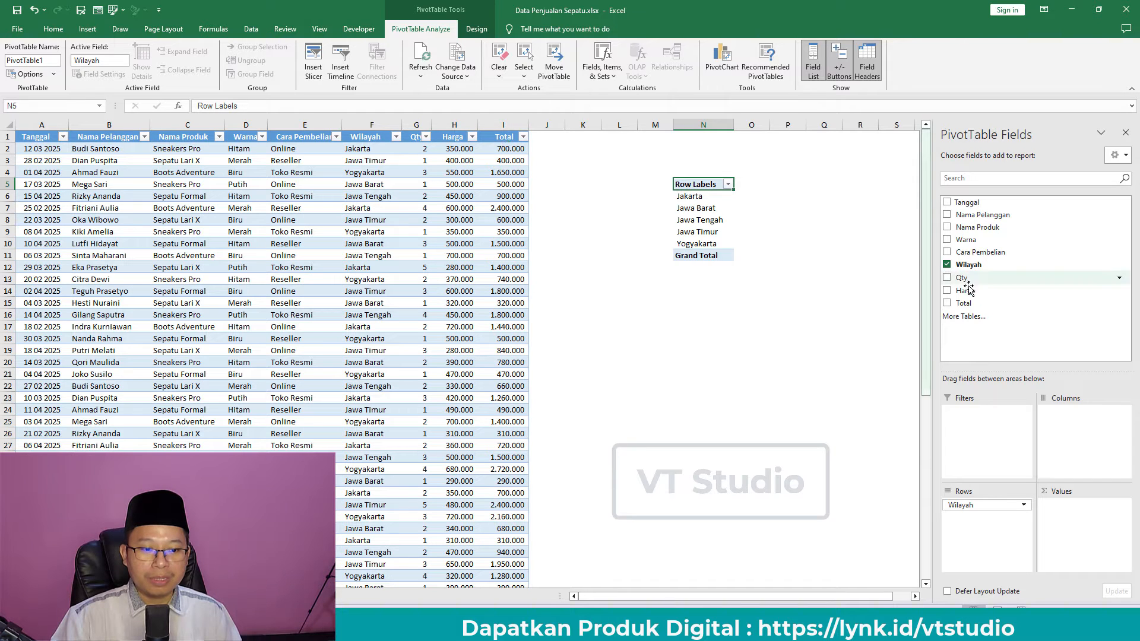
left_click_drag(963, 302, 1078, 526)
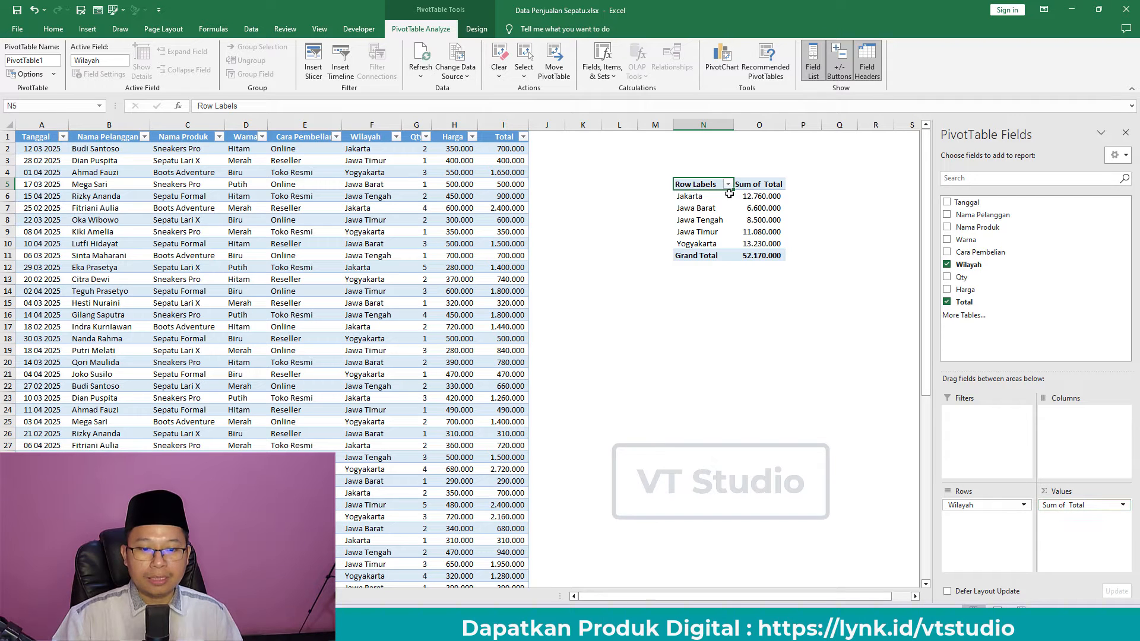
left_click(702, 197)
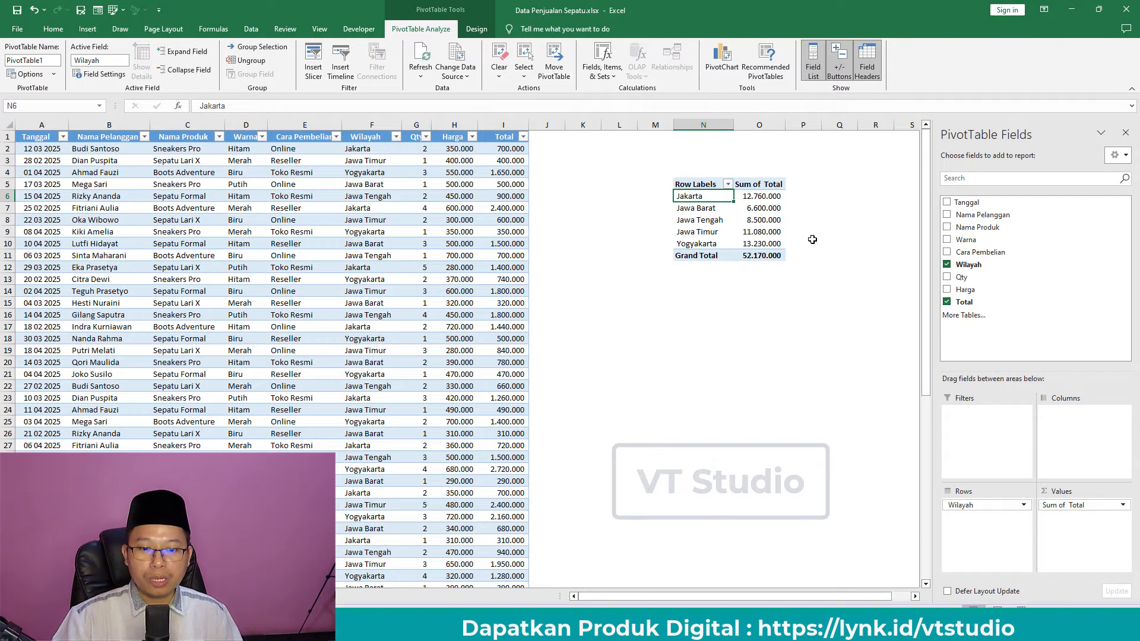
Examine the region labels in the PivotTable and the summed total for each region
left_click(696, 208)
left_click(702, 233)
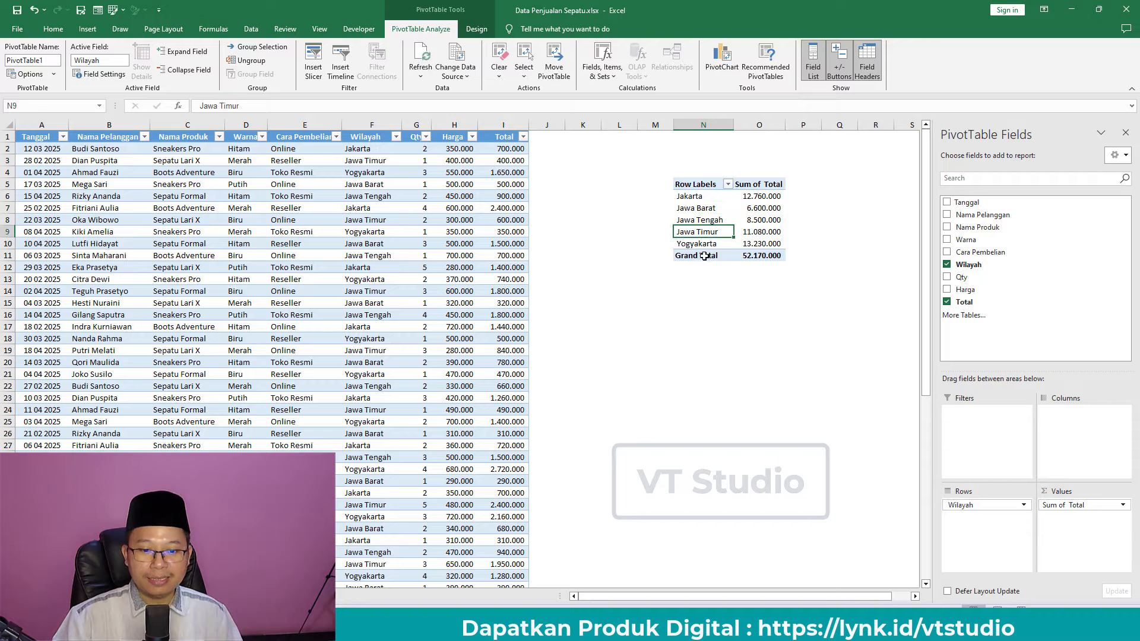
left_click(704, 256)
left_click(756, 196)
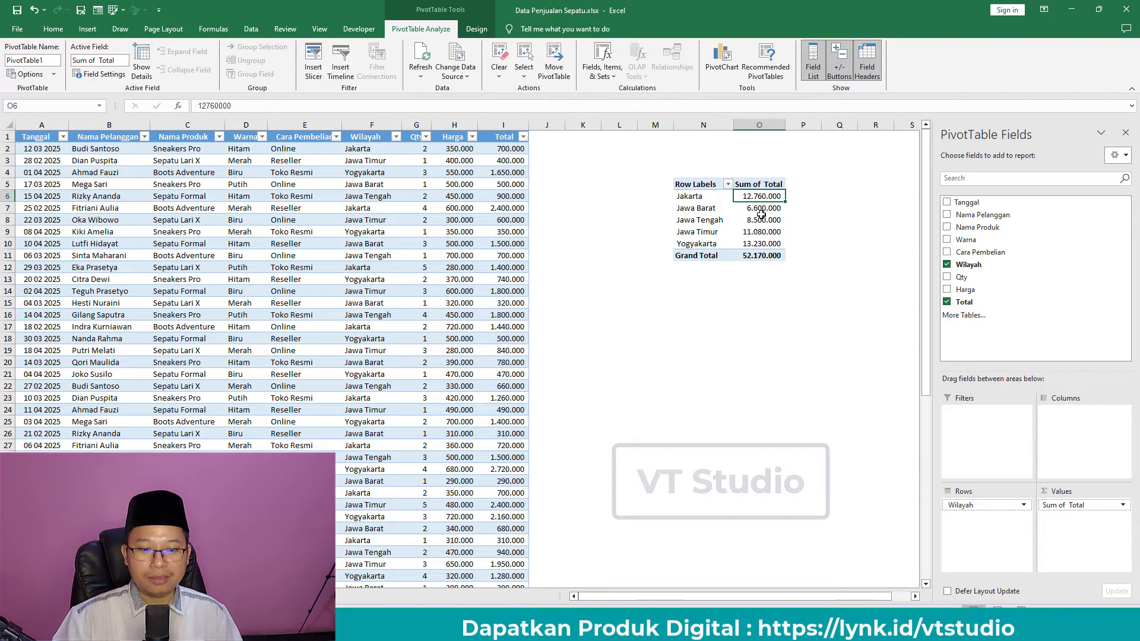
left_click(762, 208)
left_click(759, 220)
left_click(759, 232)
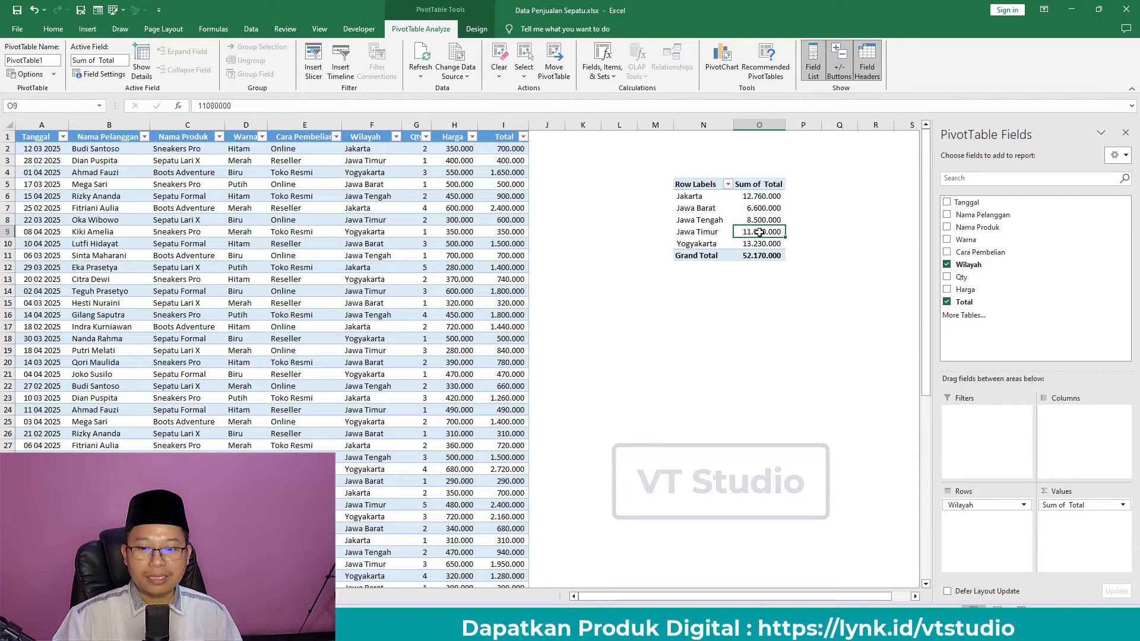
left_click(759, 244)
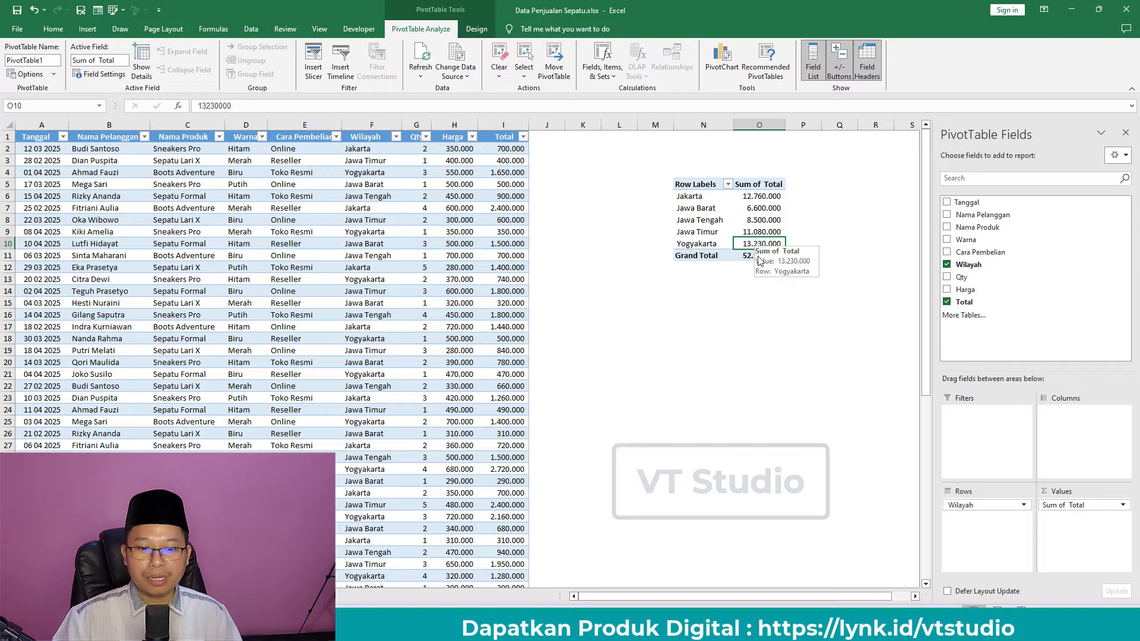
left_click(705, 256)
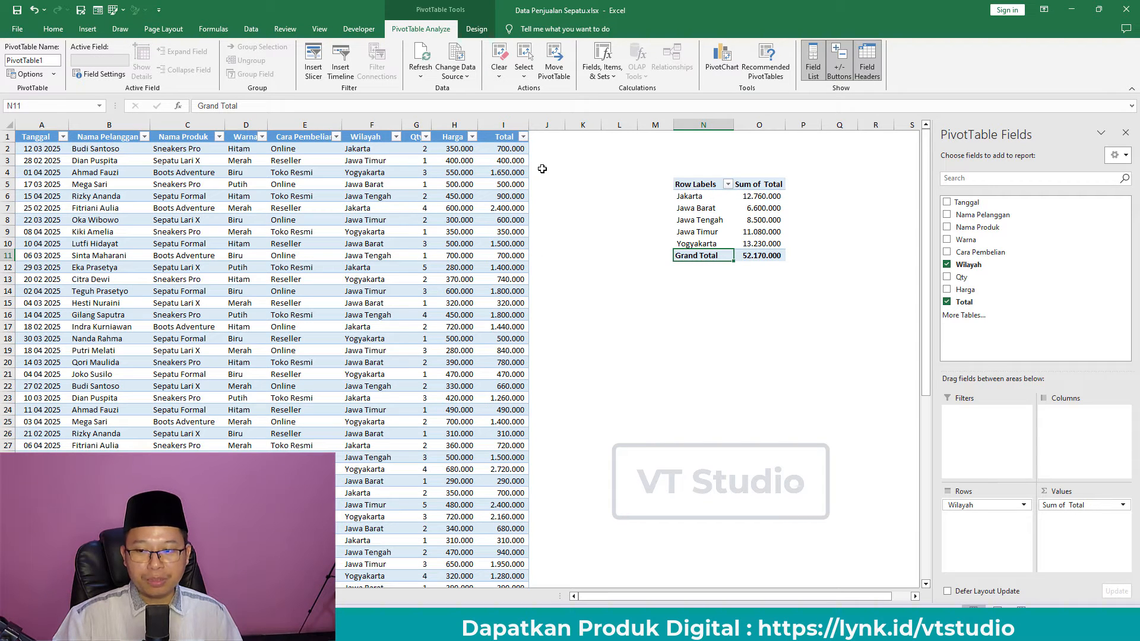
left_click(706, 198)
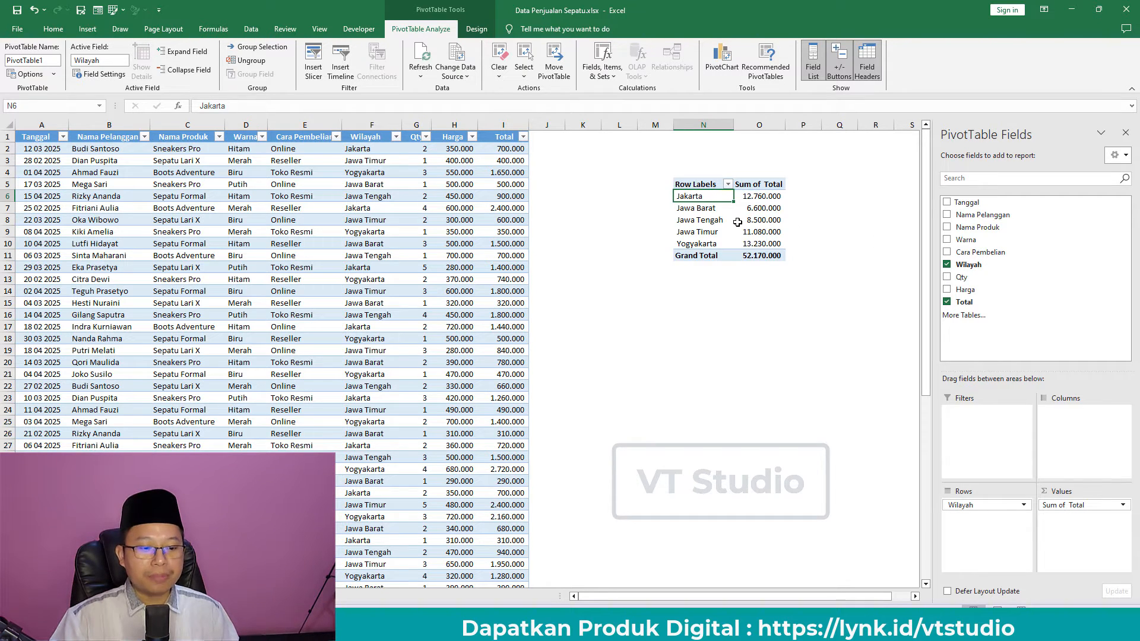
Add Warna as a report filter to the PivotTable and filter it to Biru
mouse_move(738, 223)
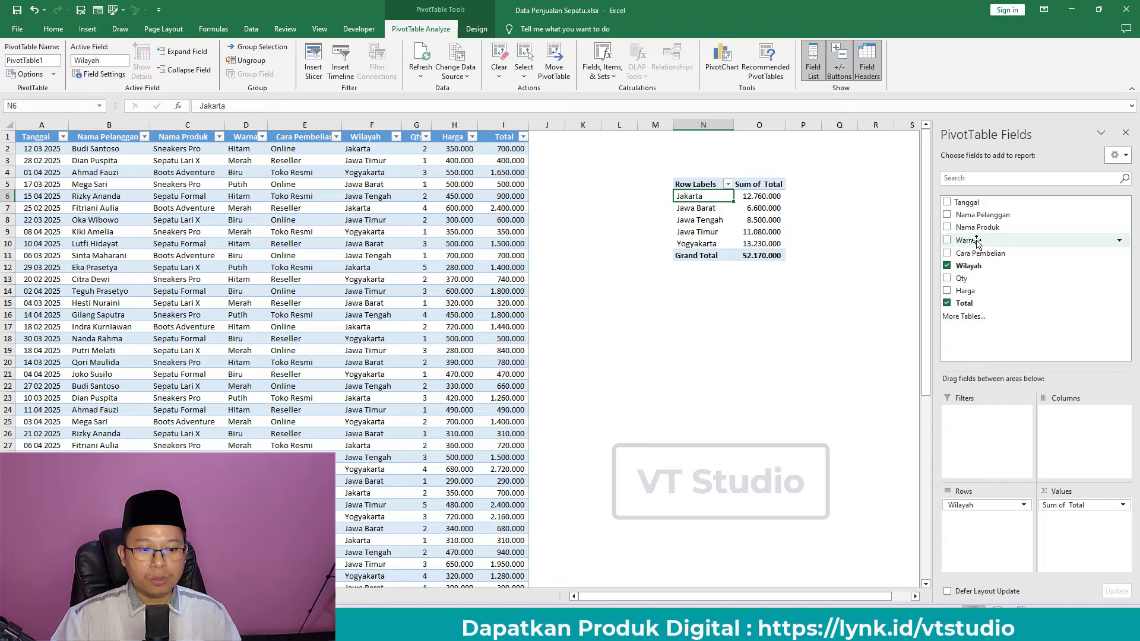
left_click_drag(976, 241, 987, 424)
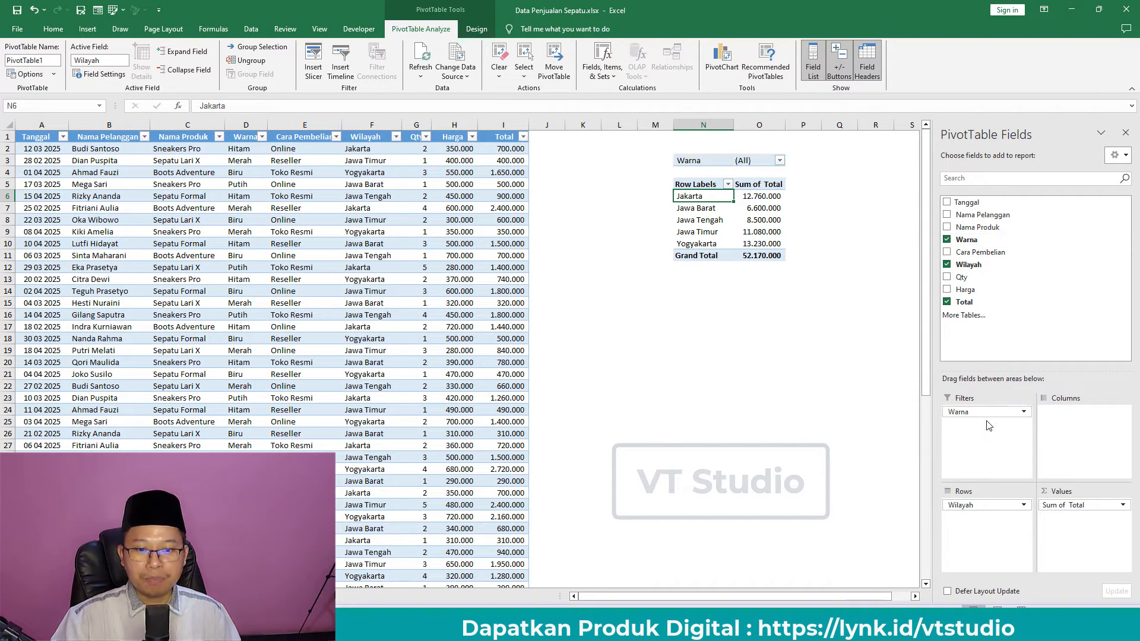
left_click(779, 161)
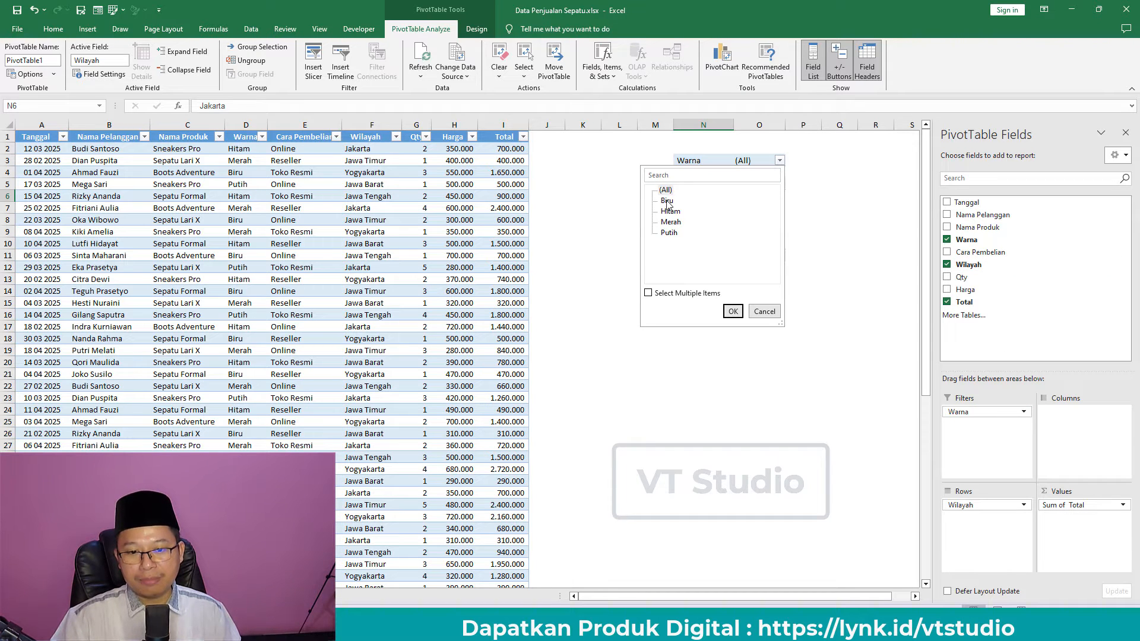
left_click(667, 202)
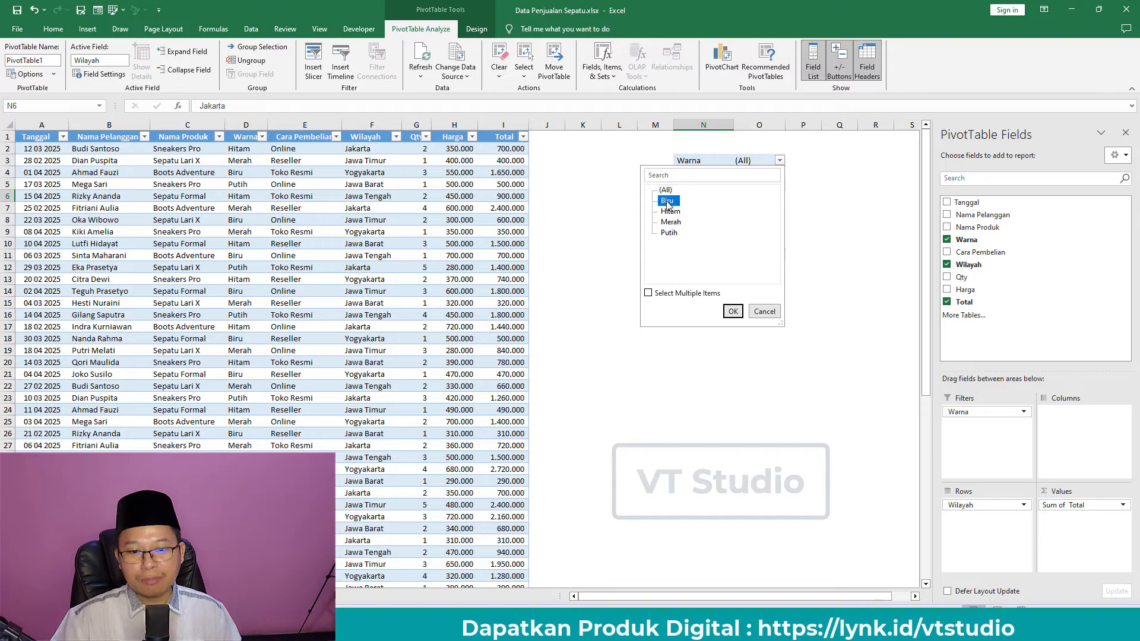
left_click(733, 312)
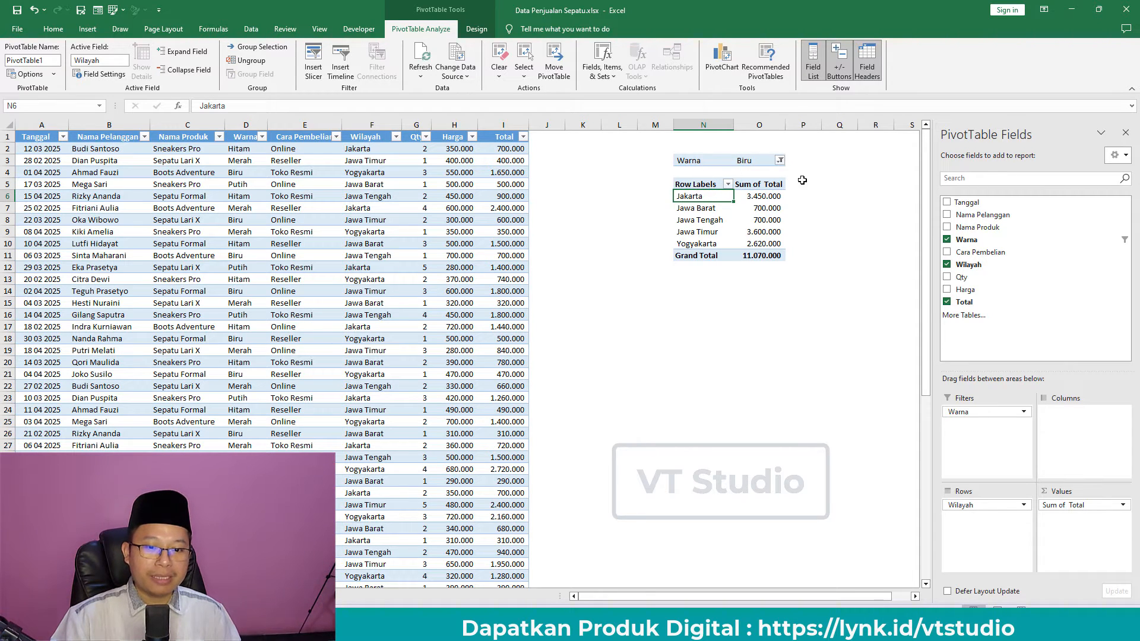
Check the regional totals for the Biru color, and switch the Warna filter to Putih
left_click(761, 232)
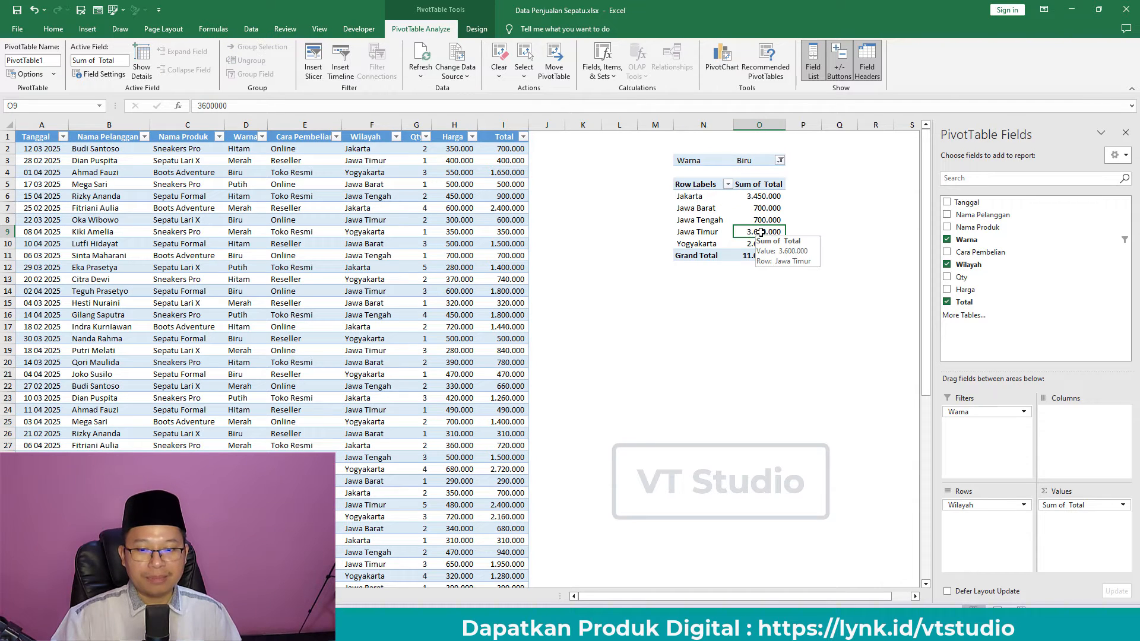
left_click(709, 197)
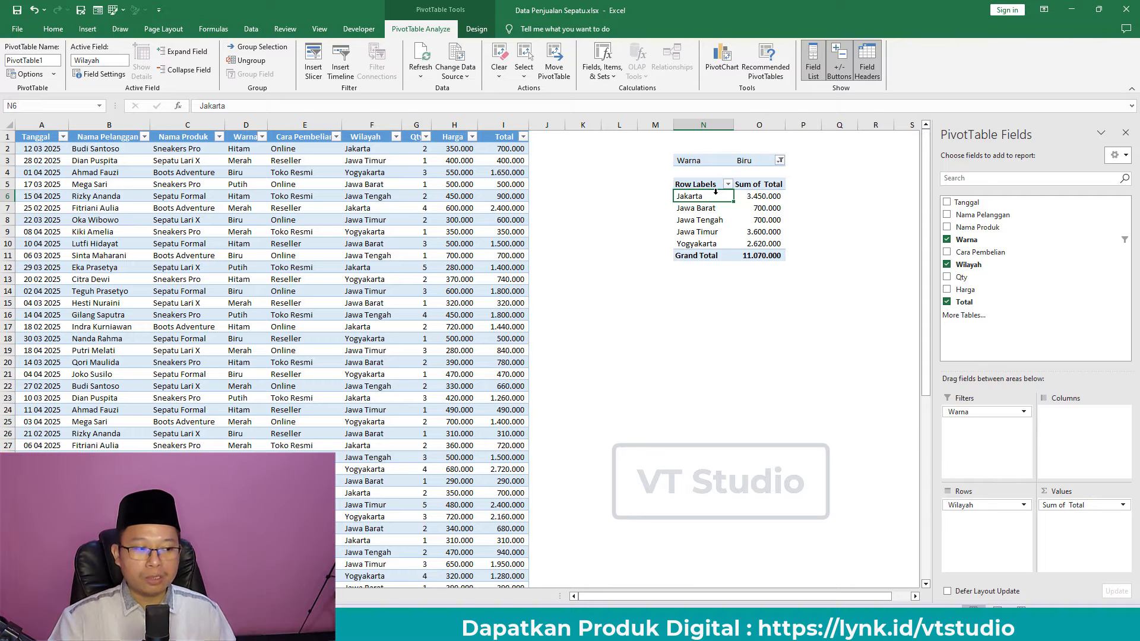
left_click(710, 219)
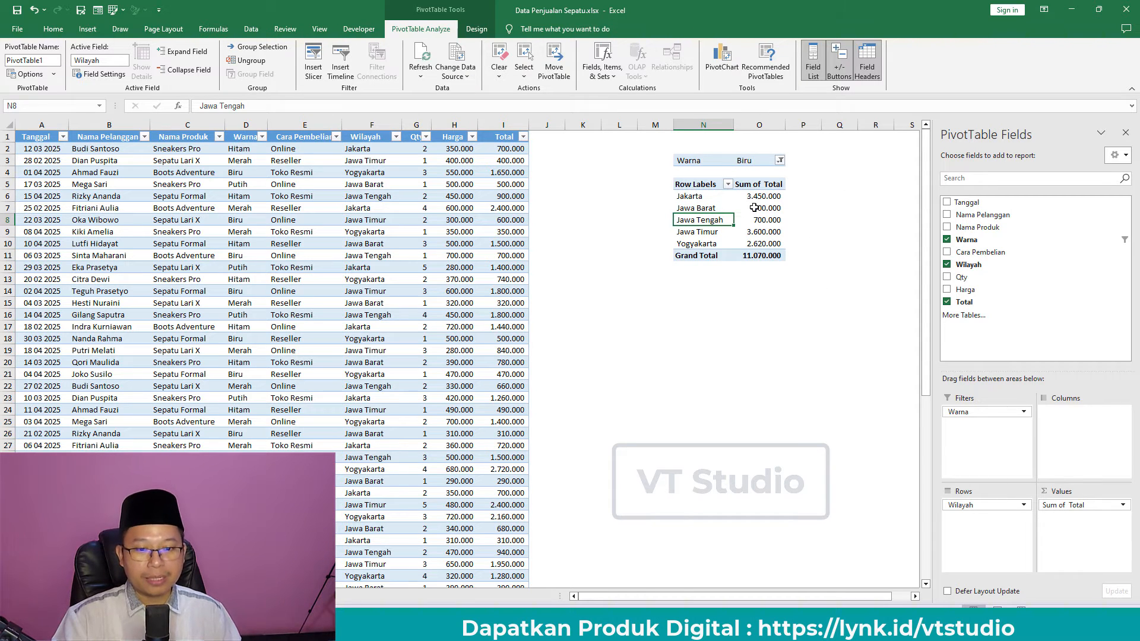
left_click(701, 201)
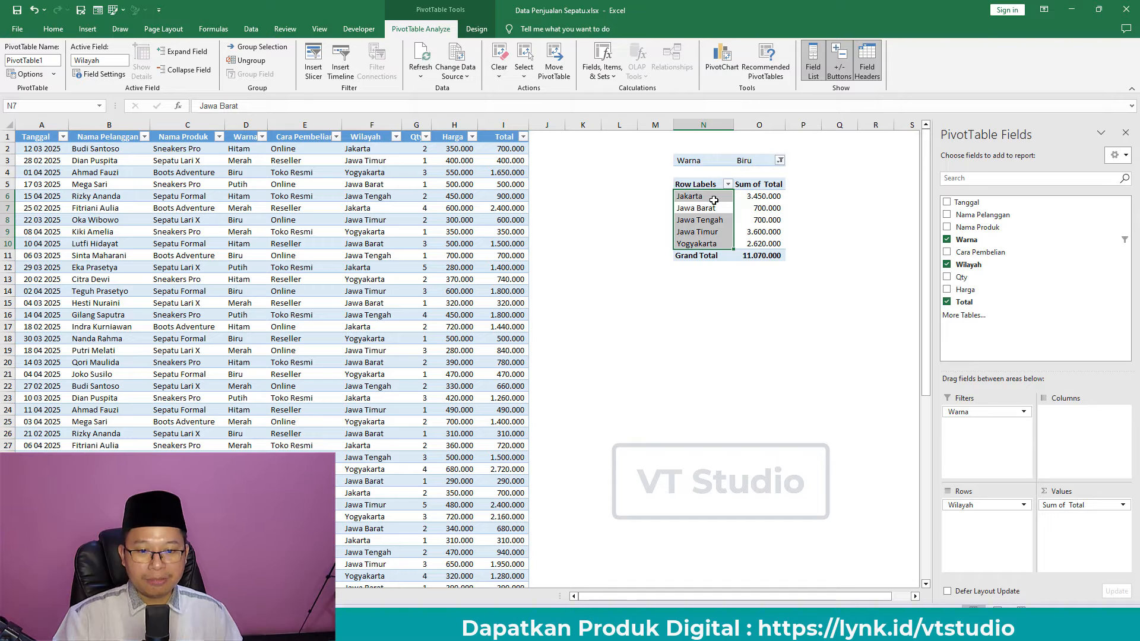
left_click(768, 205)
left_click(780, 160)
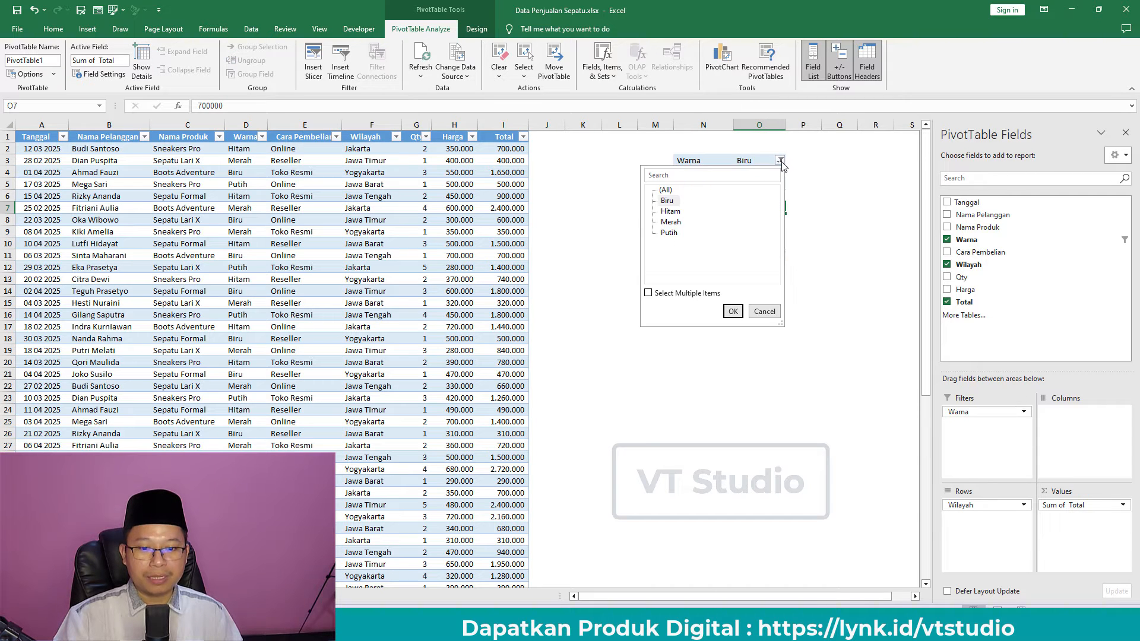
left_click(670, 232)
left_click(733, 311)
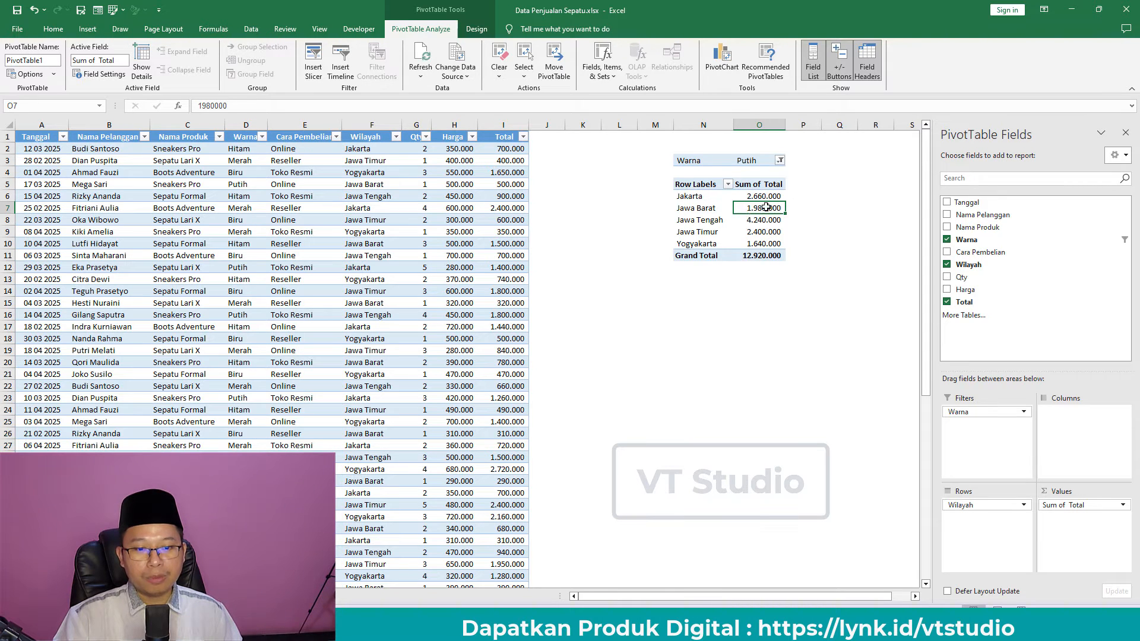
Reset the PivotTable's Warna filter to (All) and review the region rows
left_click(780, 160)
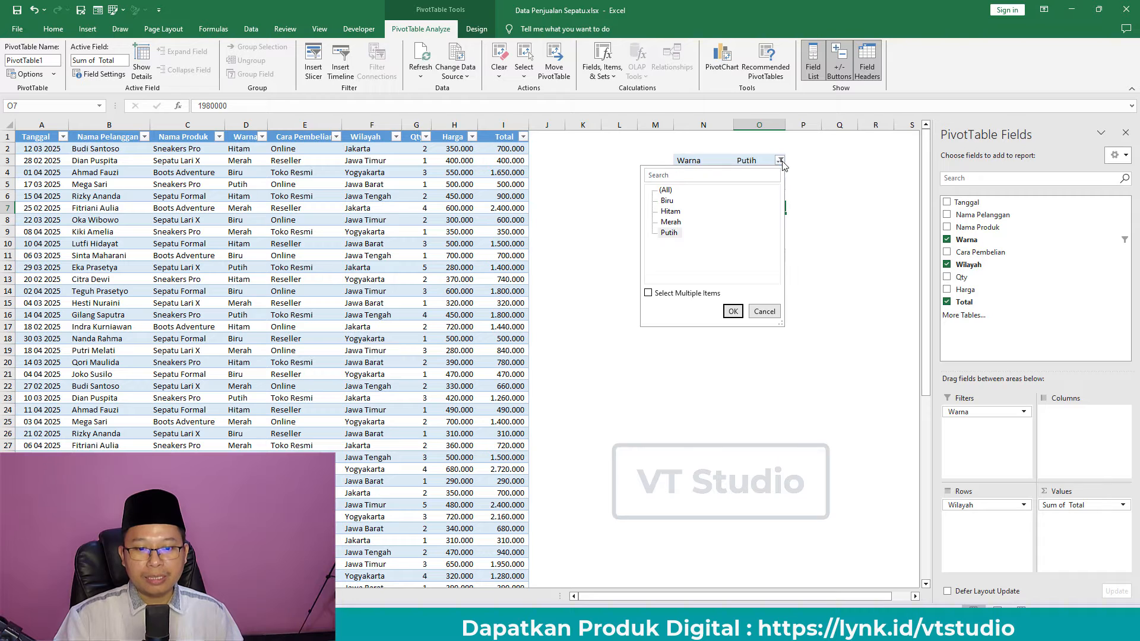
left_click(665, 190)
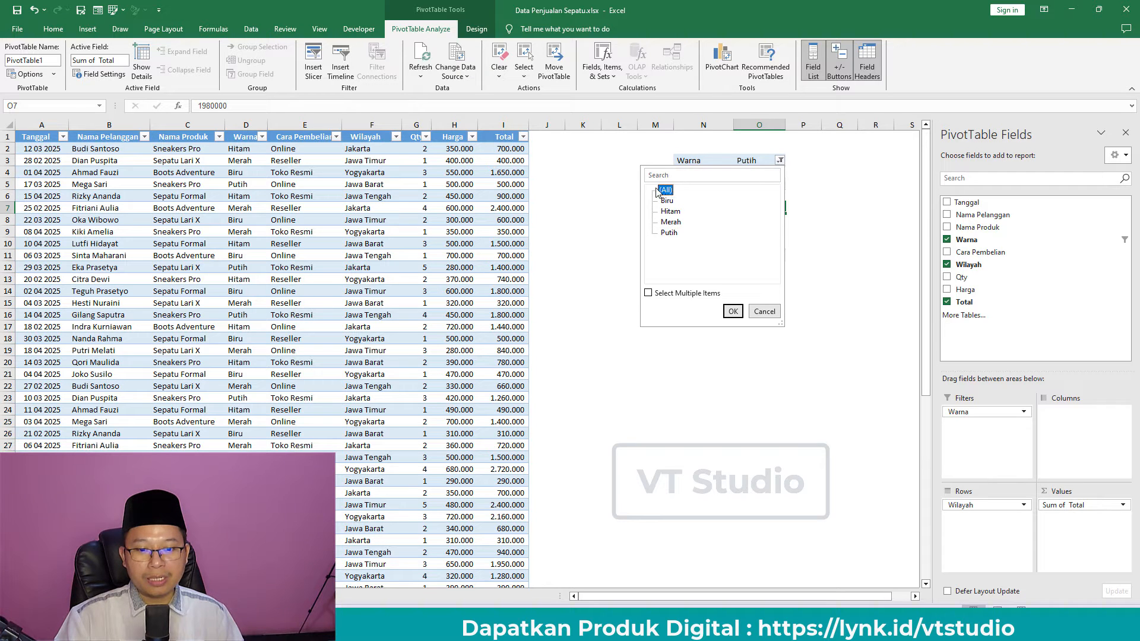
left_click(732, 311)
left_click(701, 220)
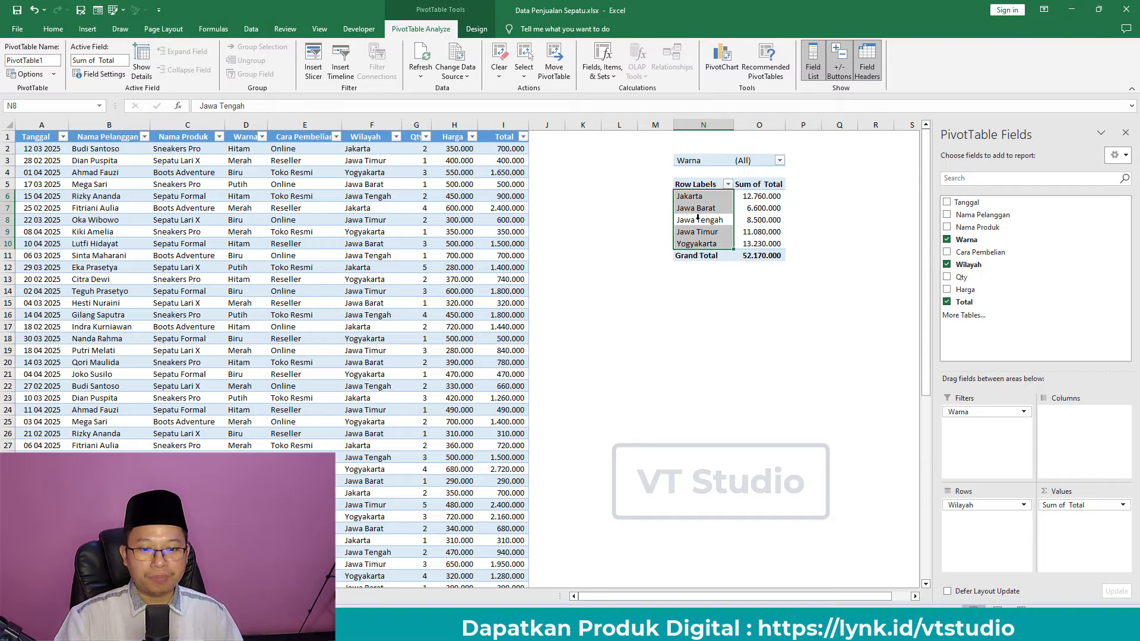
left_click(698, 207)
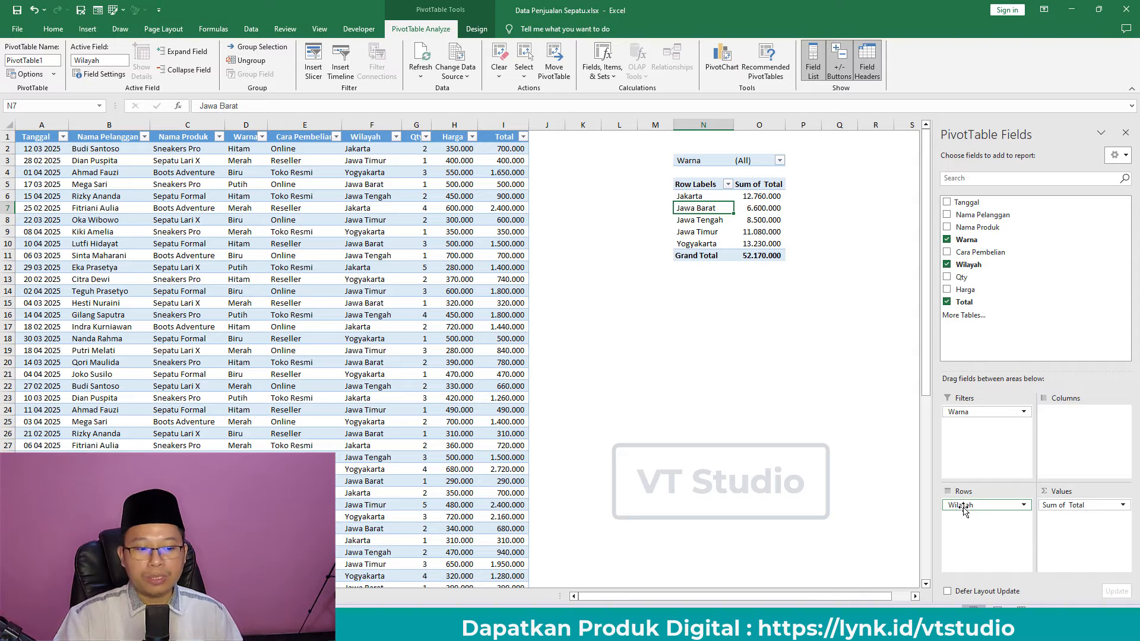
Move Wilayah from the PivotTable's rows to its columns to view the horizontal layout, and return it to the rows
left_click_drag(963, 507, 1090, 456)
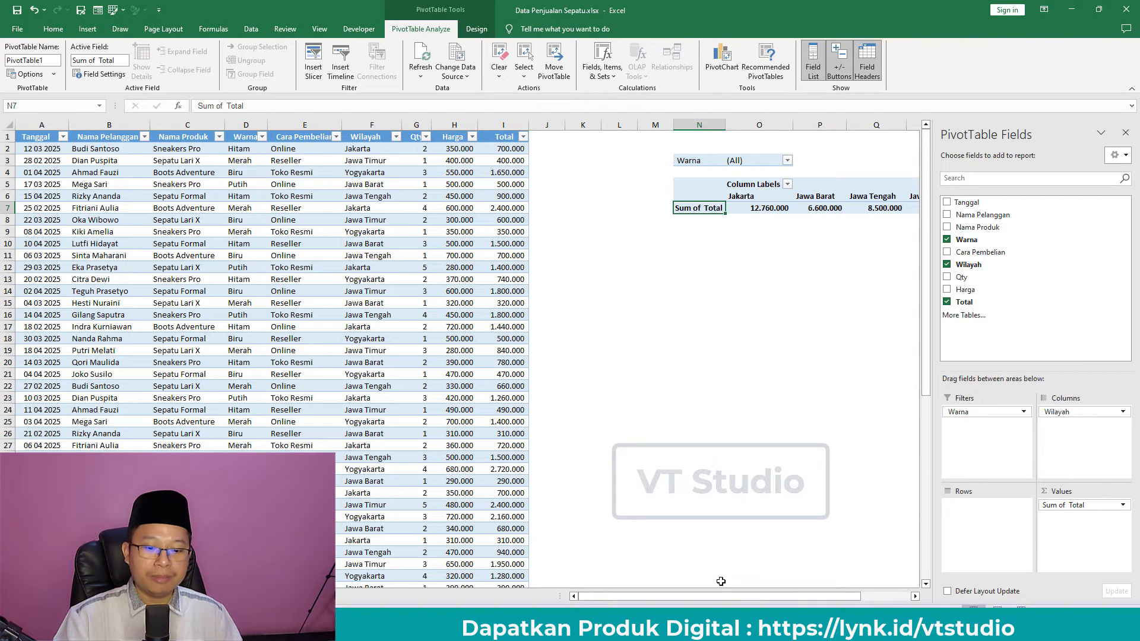
left_click_drag(712, 601, 919, 599)
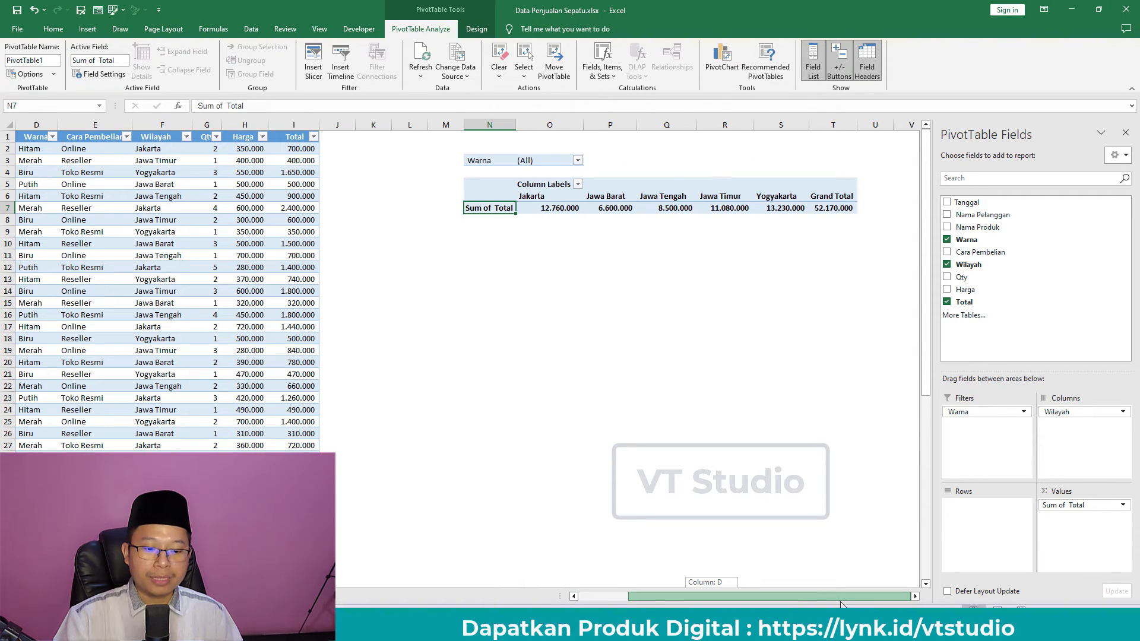
left_click(915, 597)
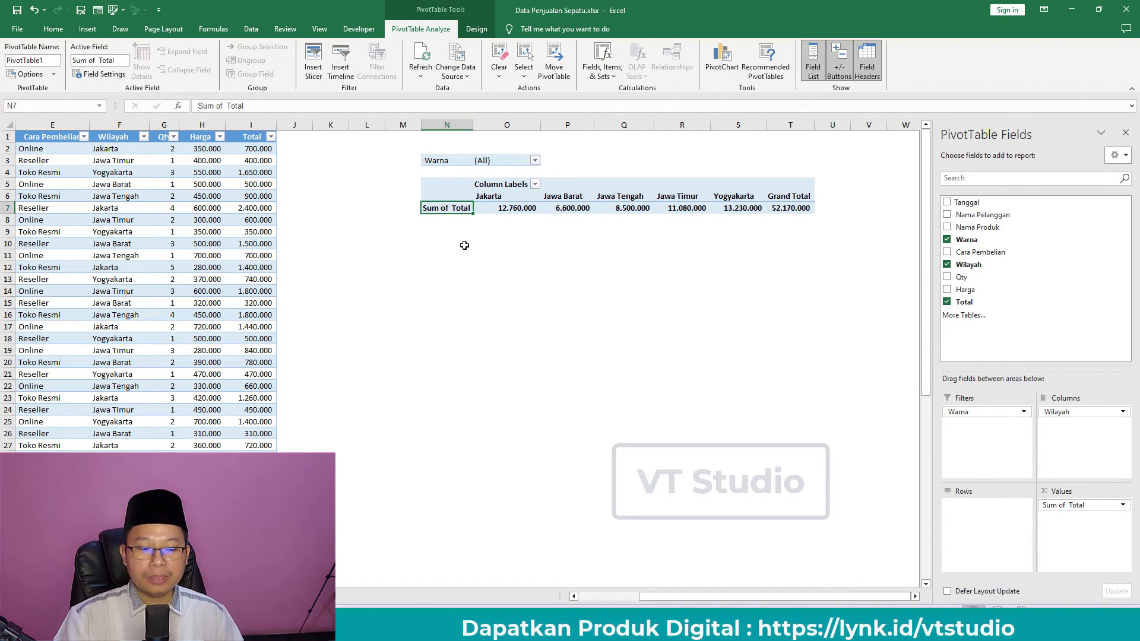
left_click_drag(1060, 412, 981, 530)
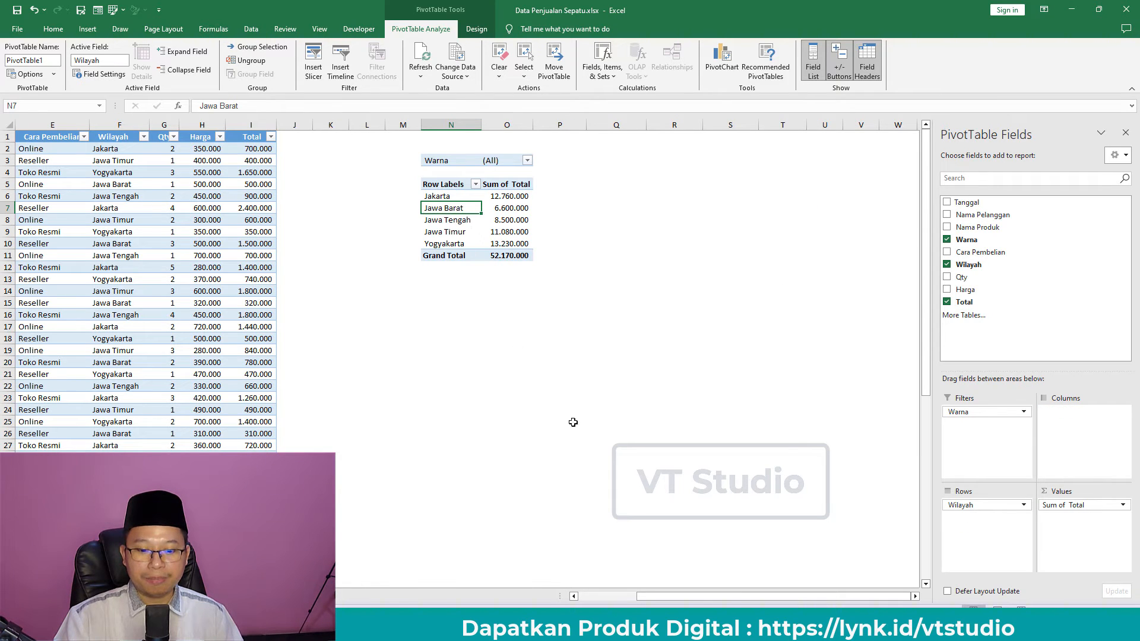
left_click_drag(703, 596, 646, 596)
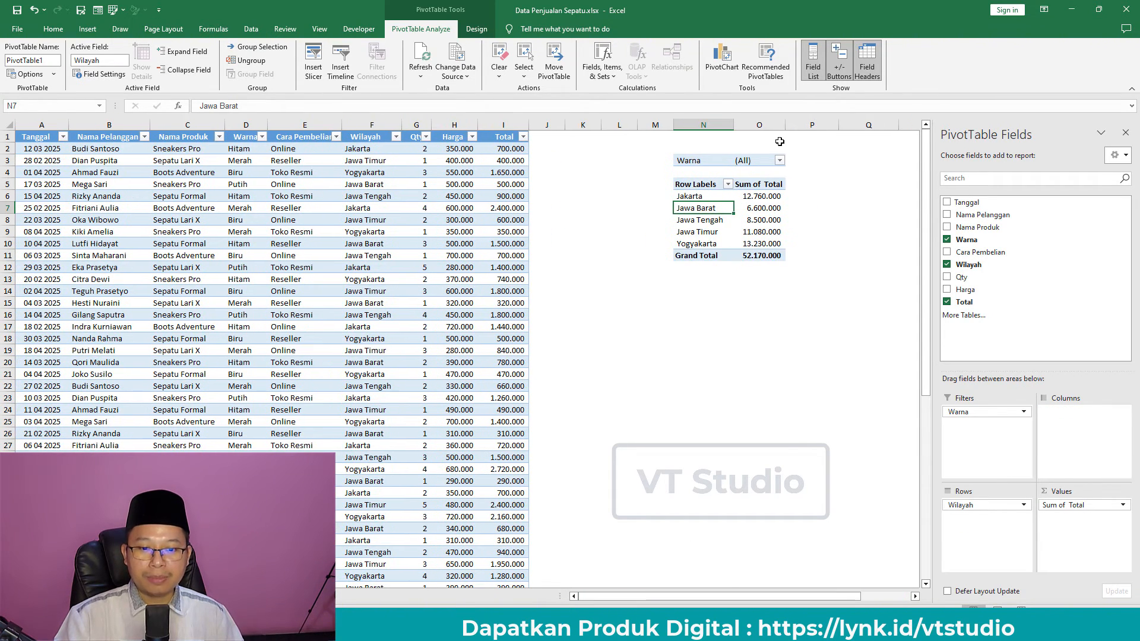
Replace Wilayah with Nama Produk as the PivotTable's row field
left_click(702, 197)
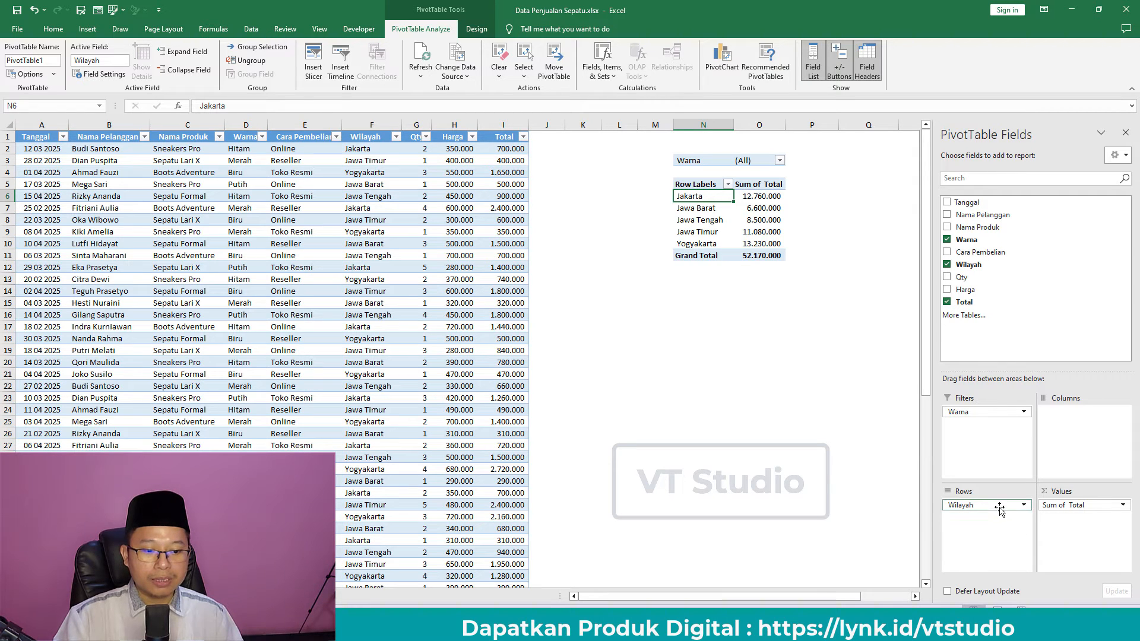
left_click_drag(1000, 510, 844, 487)
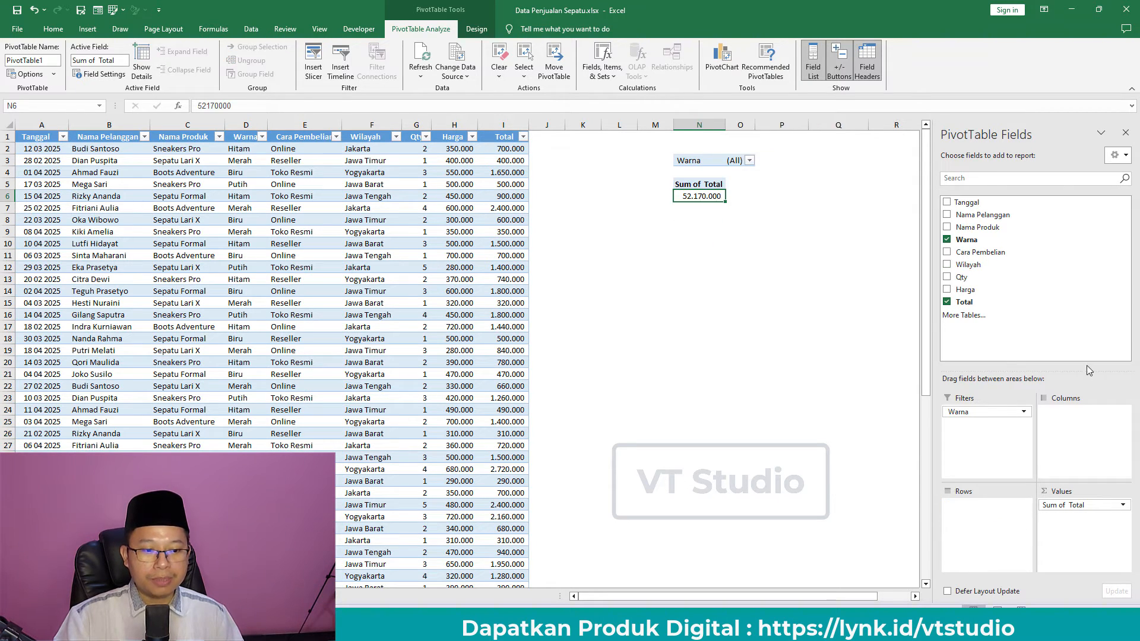
left_click_drag(992, 228, 987, 531)
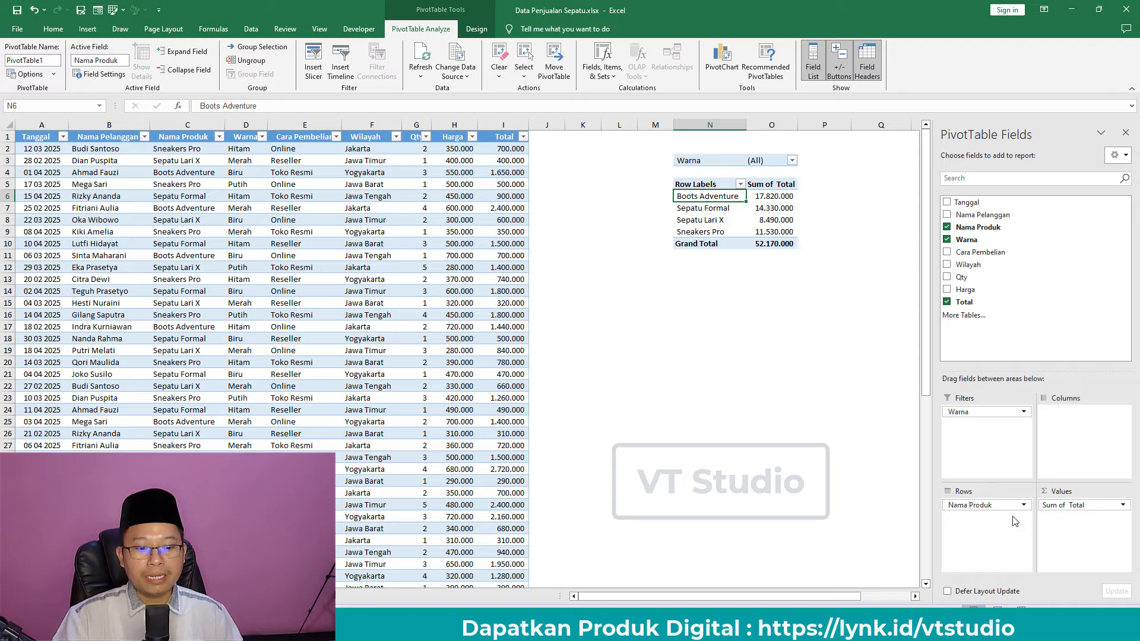
Take Nama Produk out of the PivotTable's rows and put Wilayah back there
left_click(997, 506)
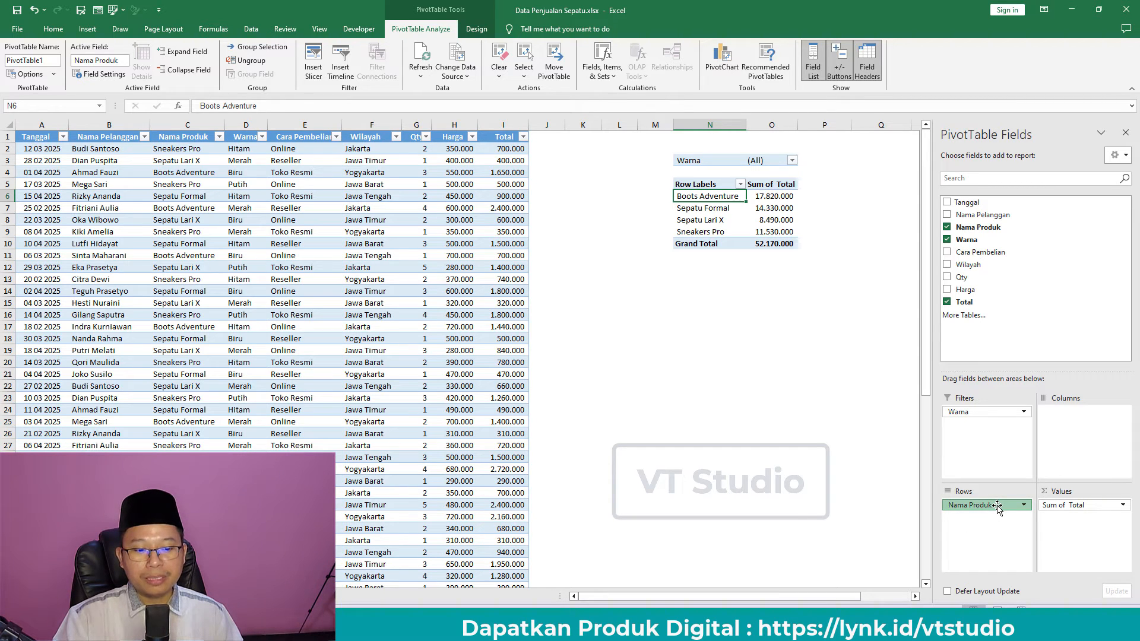
left_click_drag(998, 506, 783, 504)
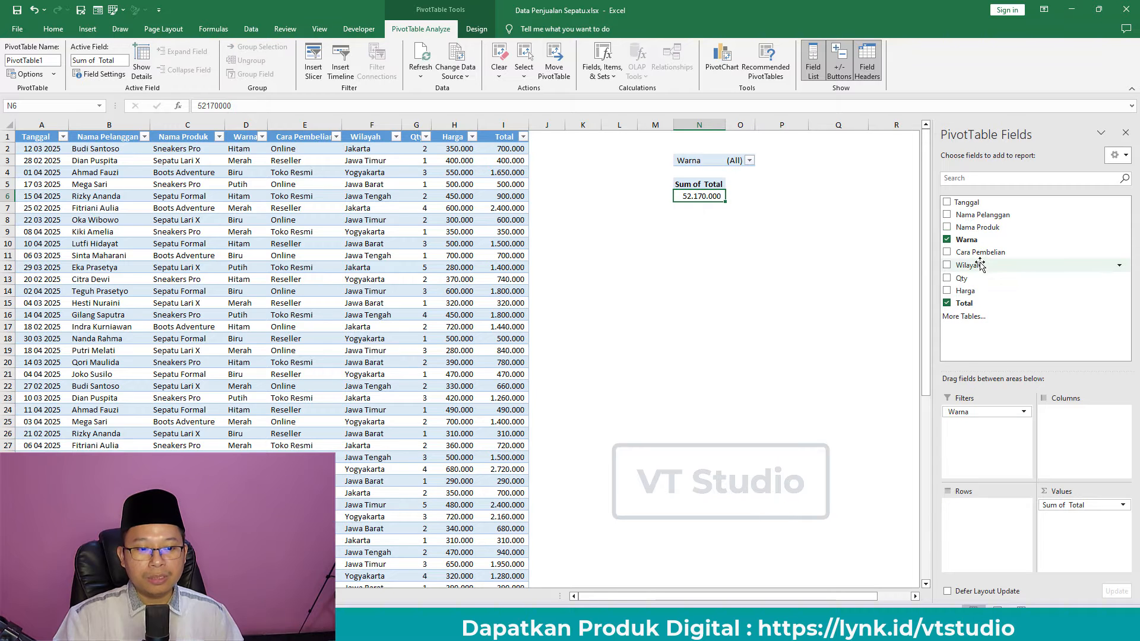
left_click_drag(981, 264, 985, 512)
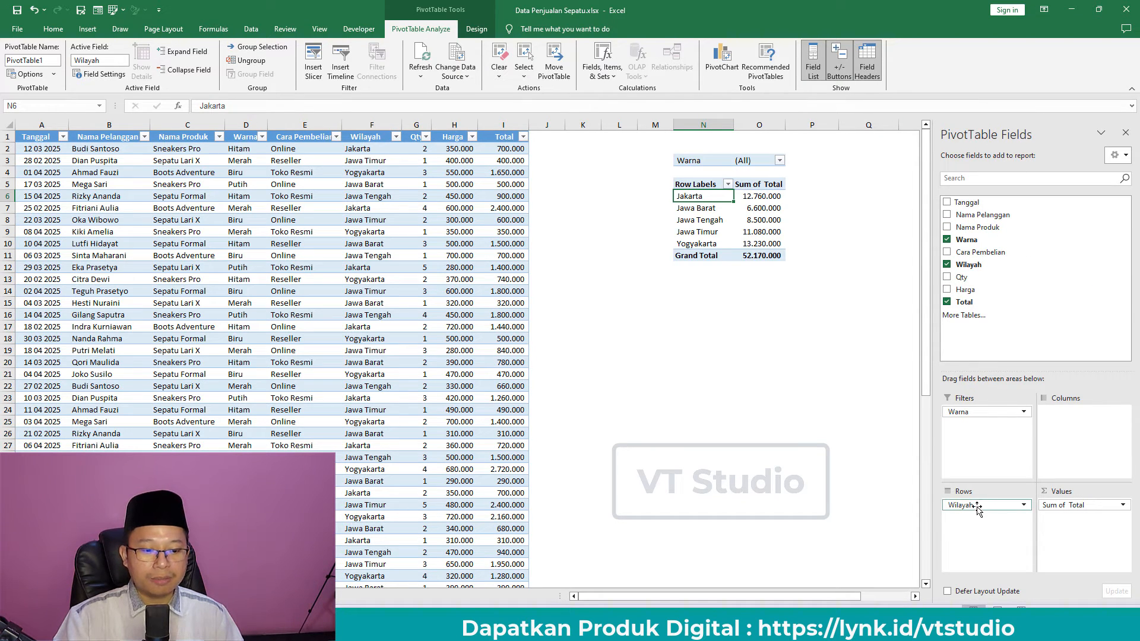
Remove the Wilayah field from the PivotTable's rows and use Nama Produk as the row field instead
left_click(1016, 509)
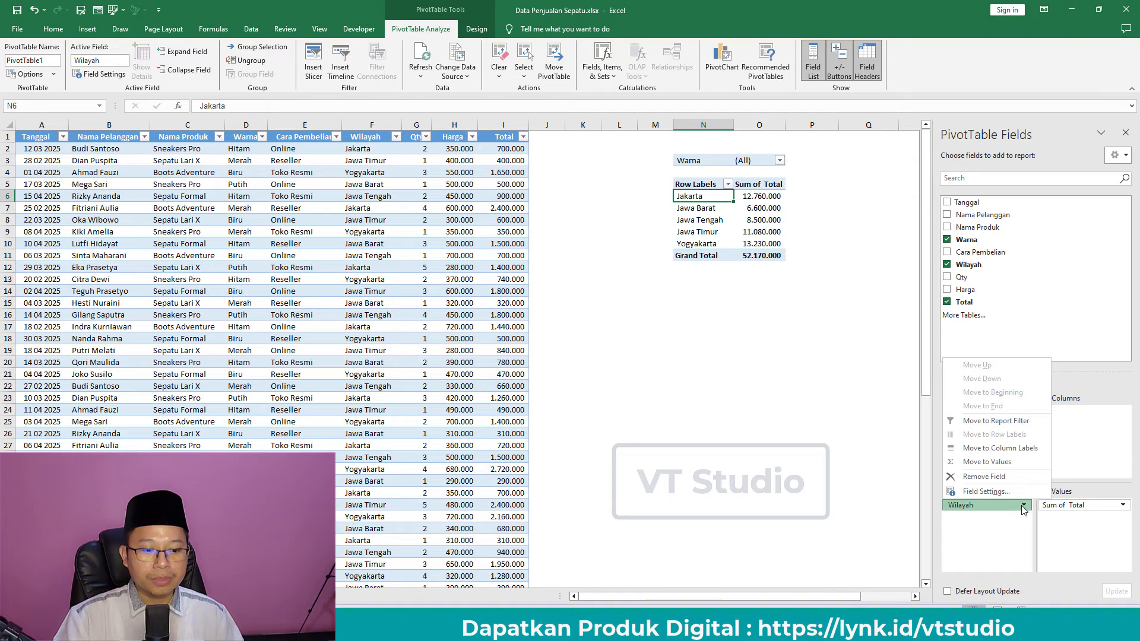
left_click(1001, 481)
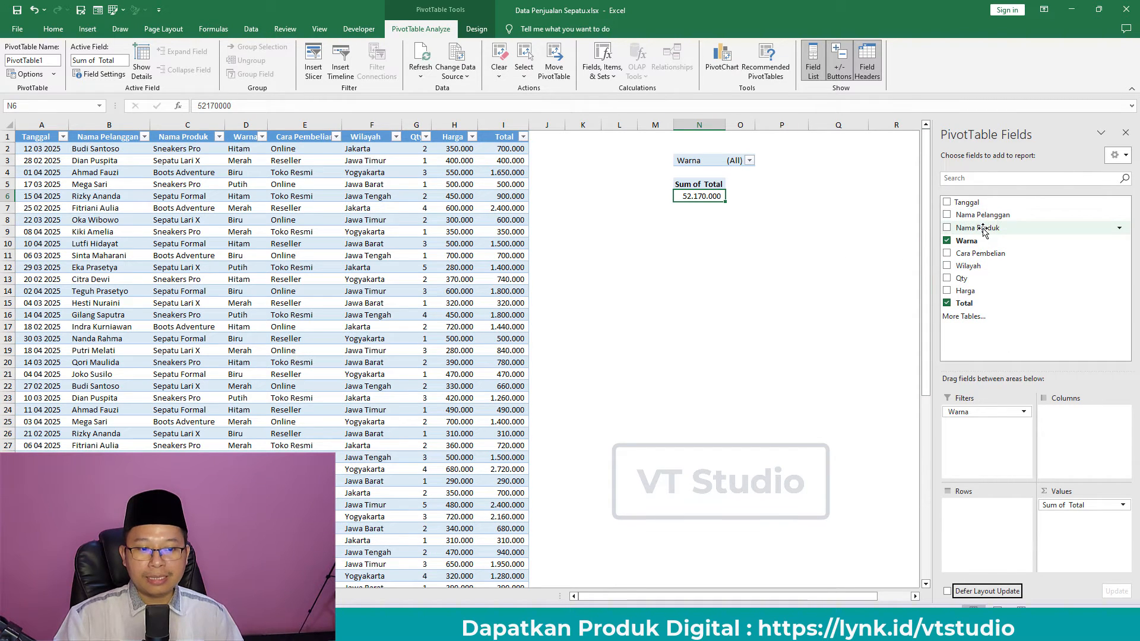
left_click_drag(984, 231, 990, 524)
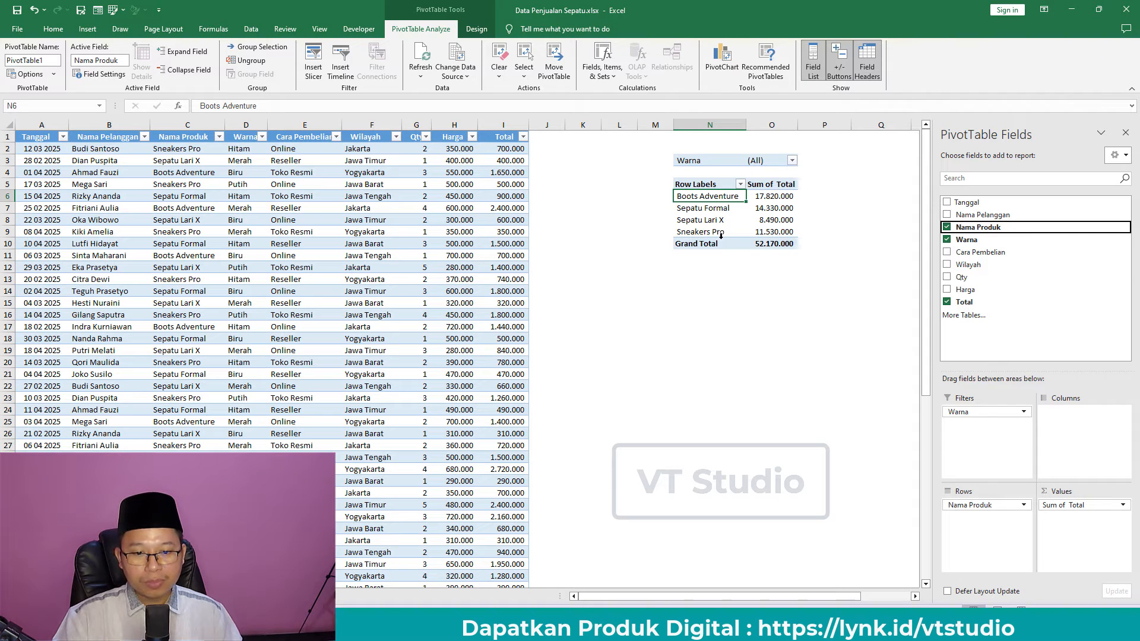
Show the PivotTable's total sales values per product as % of Grand Total
left_click(708, 208)
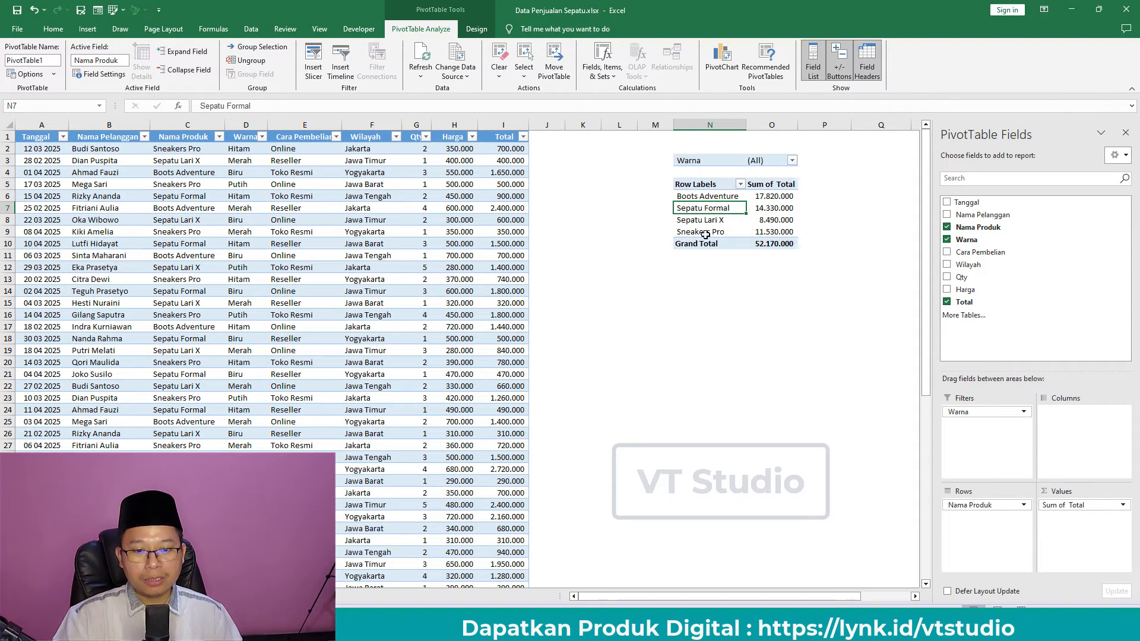
left_click(775, 199)
left_click(712, 196)
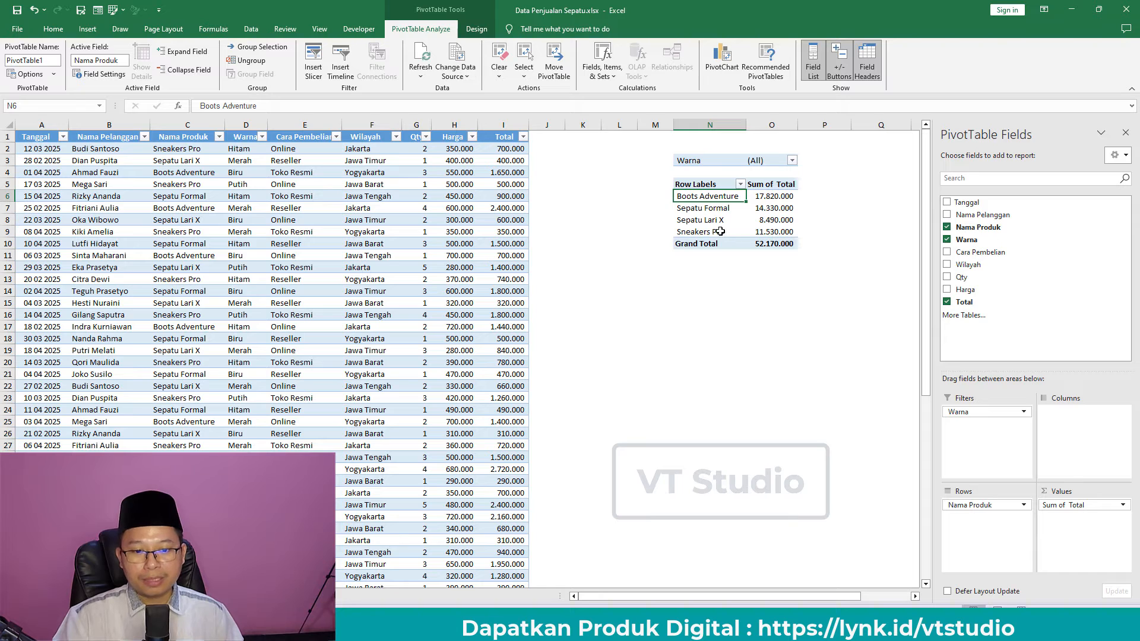
left_click(769, 206)
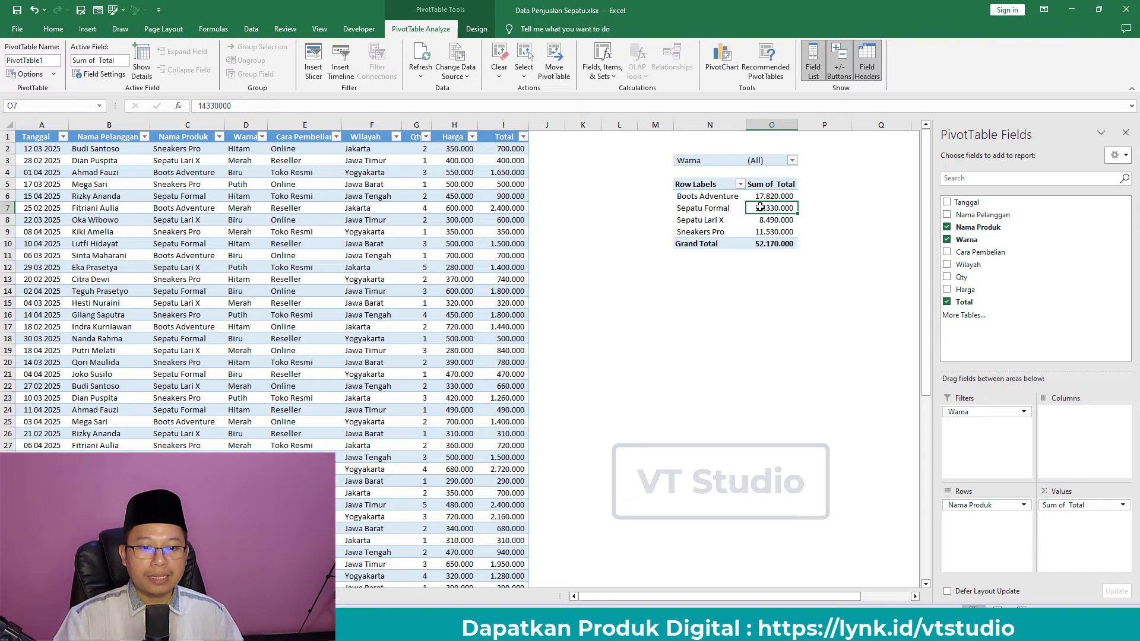
right_click(762, 209)
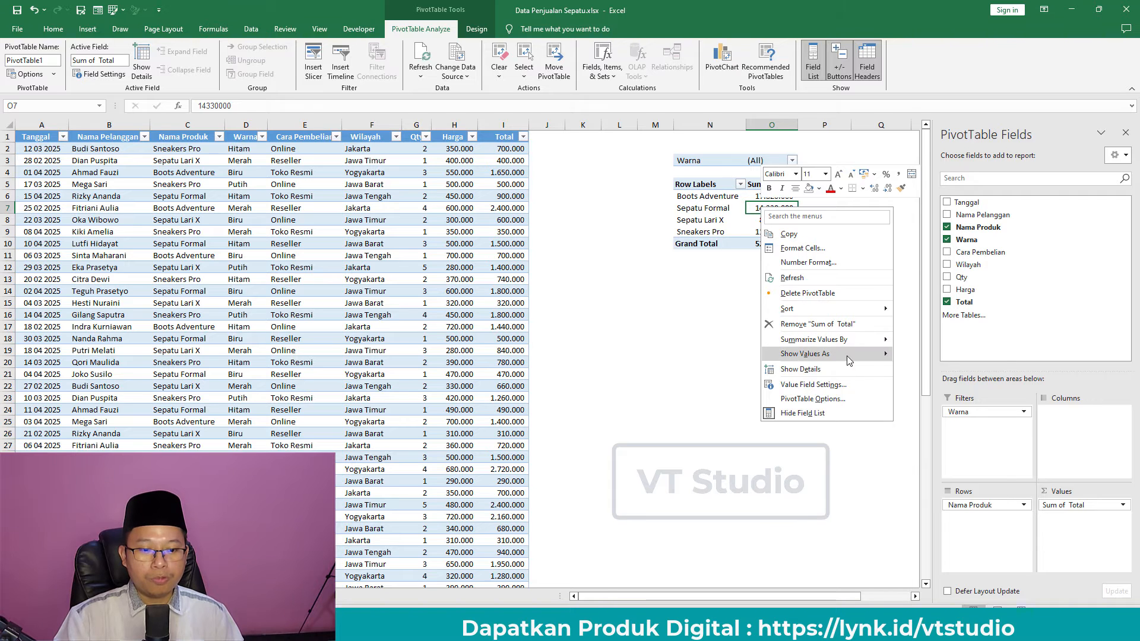
mouse_move(863, 361)
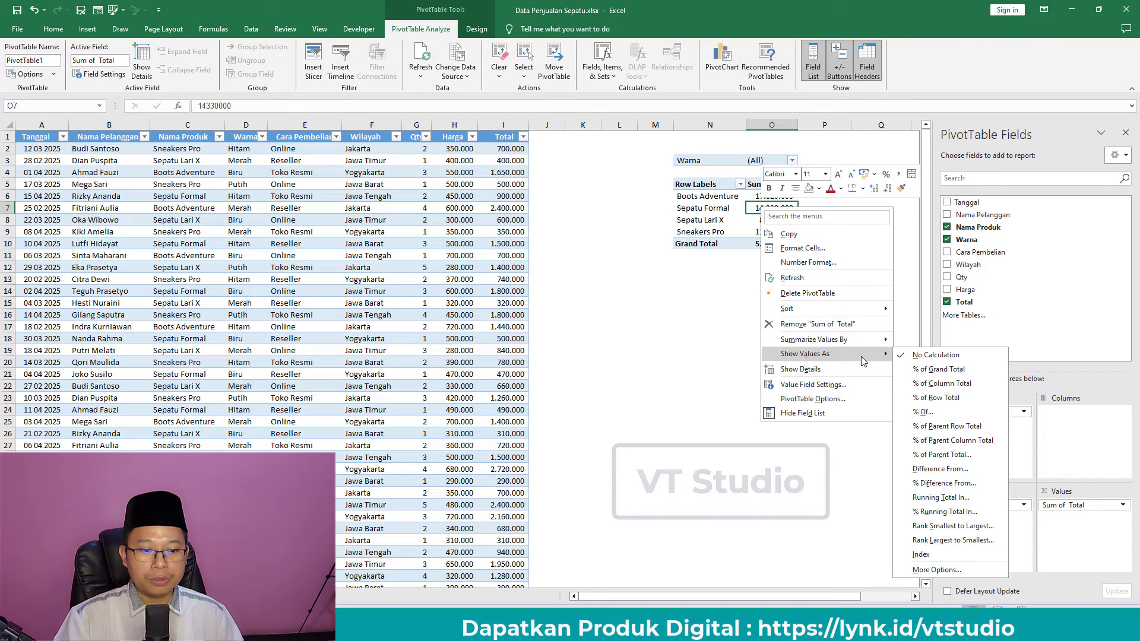
left_click(942, 372)
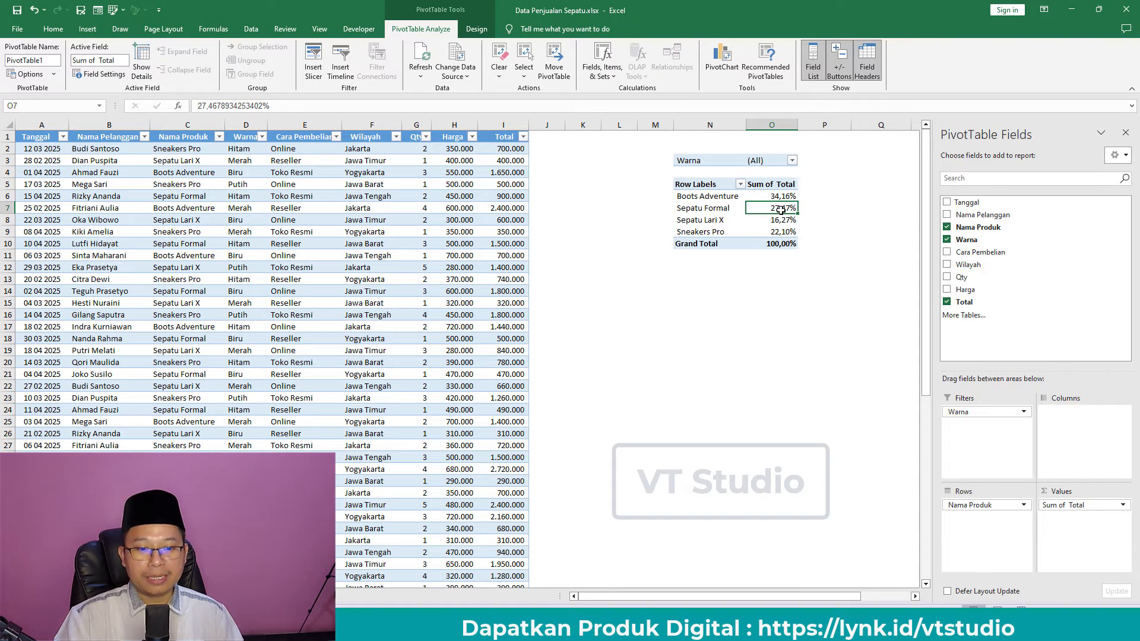
left_click(784, 242)
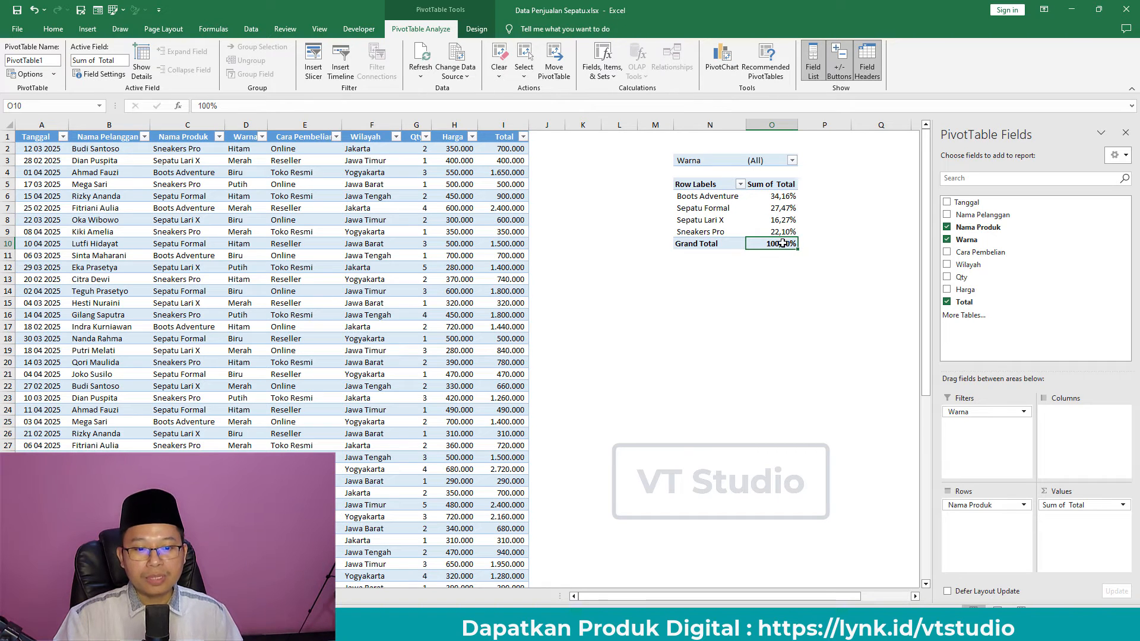
Set the PivotTable's total sales values back to No Calculation
right_click(774, 209)
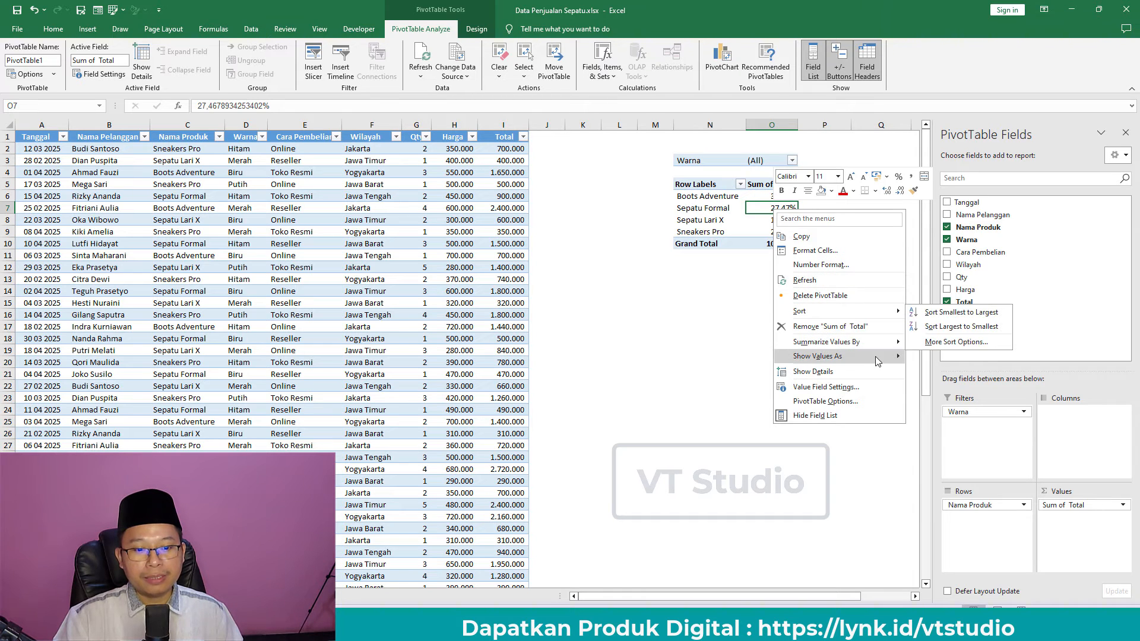
mouse_move(883, 361)
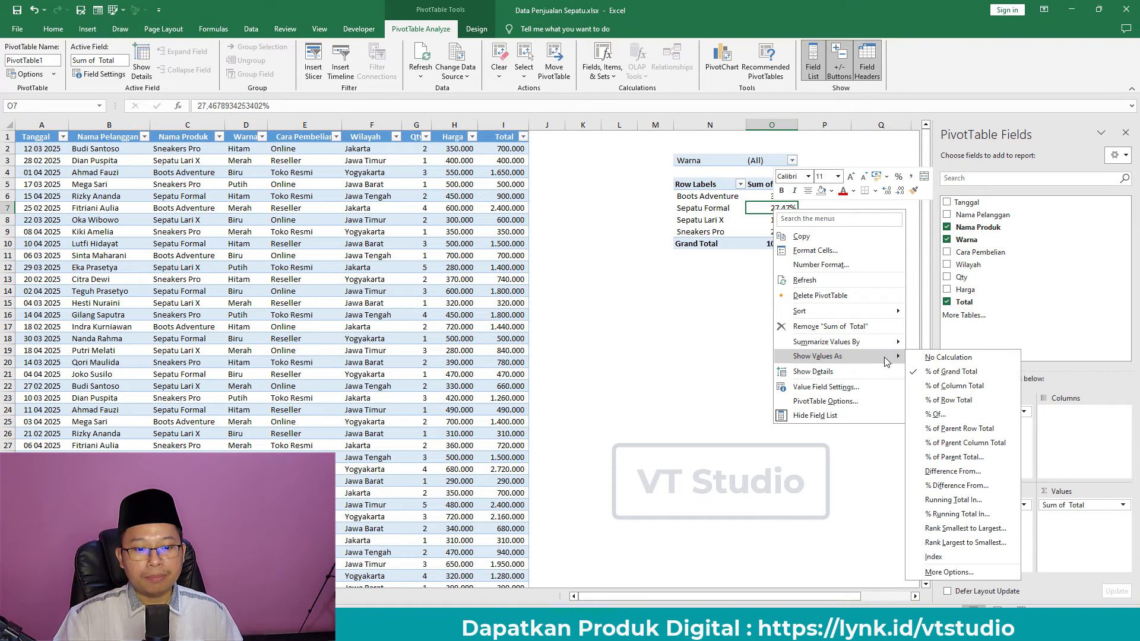
left_click(938, 358)
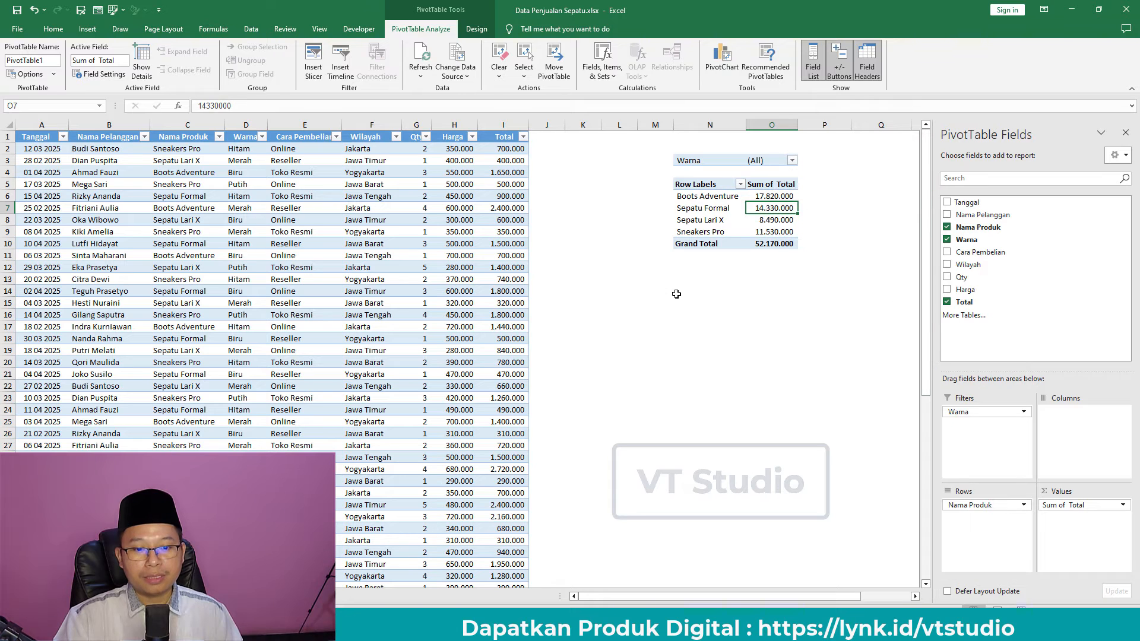
Filter the PivotTable by the Warna report filter to show only Biru
left_click(761, 266)
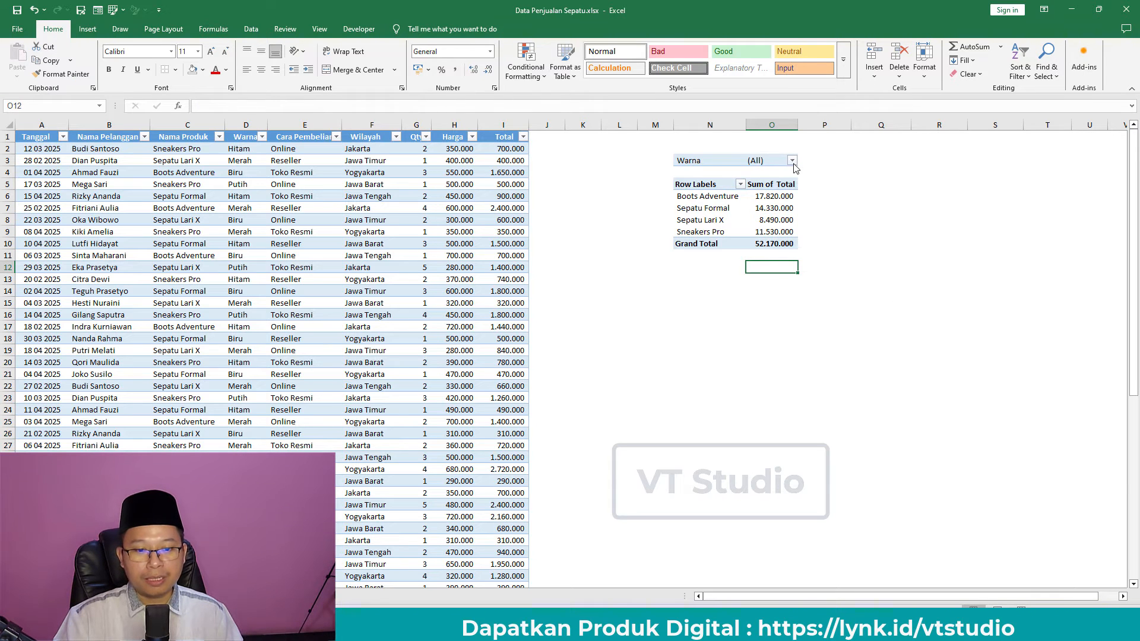
left_click(792, 161)
left_click(691, 201)
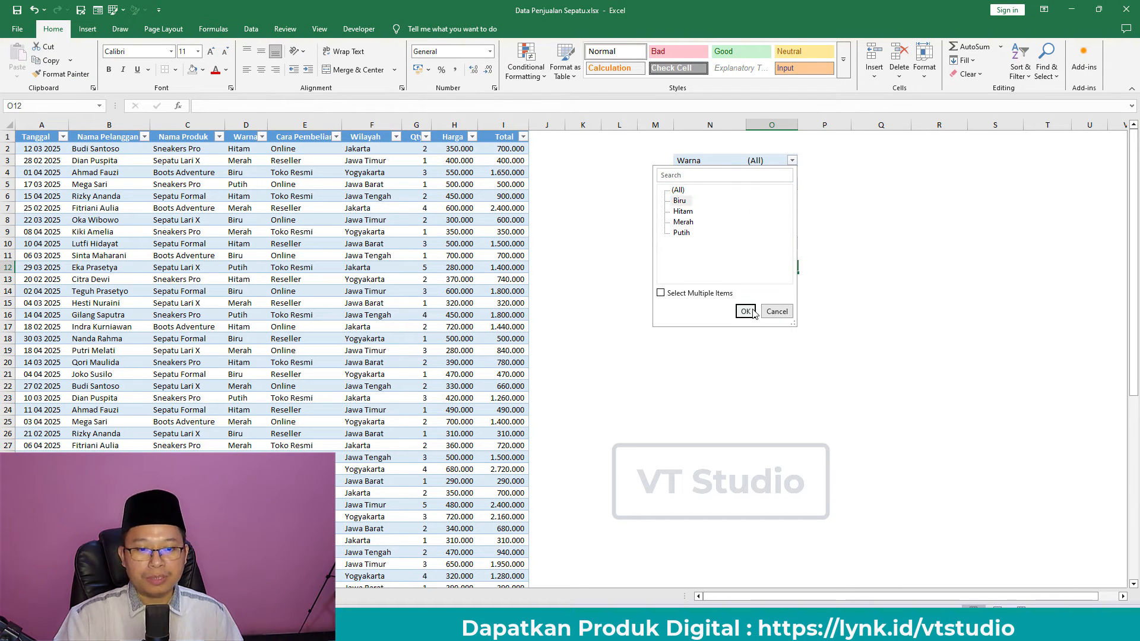
left_click(749, 312)
left_click(711, 161)
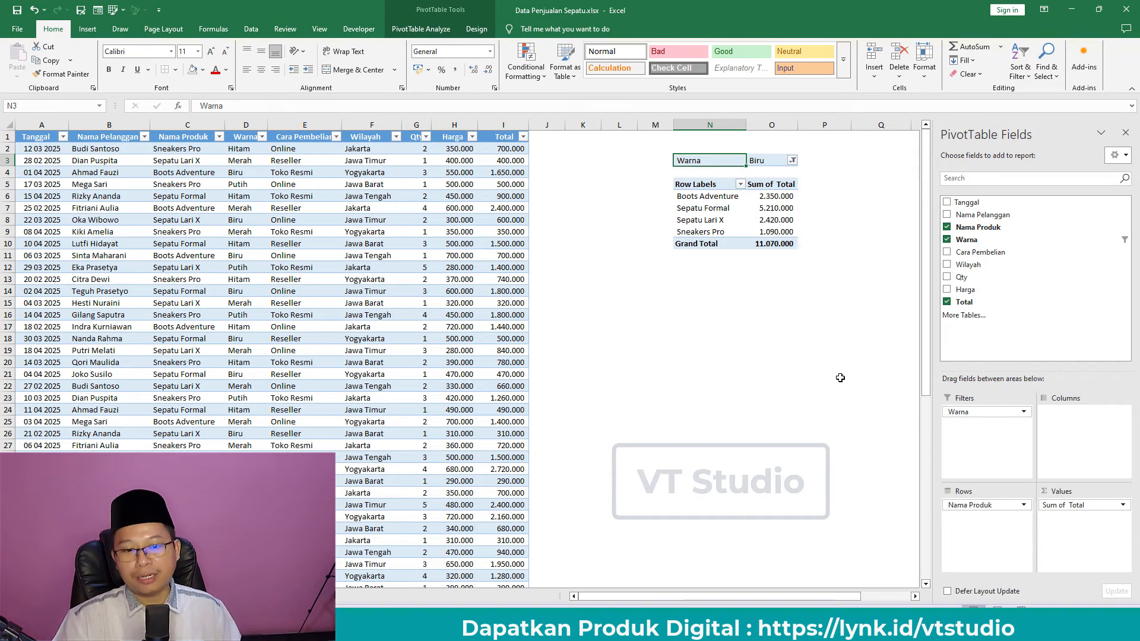
Replace Warna with Wilayah as the PivotTable's report filter field and show only Jawa Barat
left_click_drag(983, 414, 837, 412)
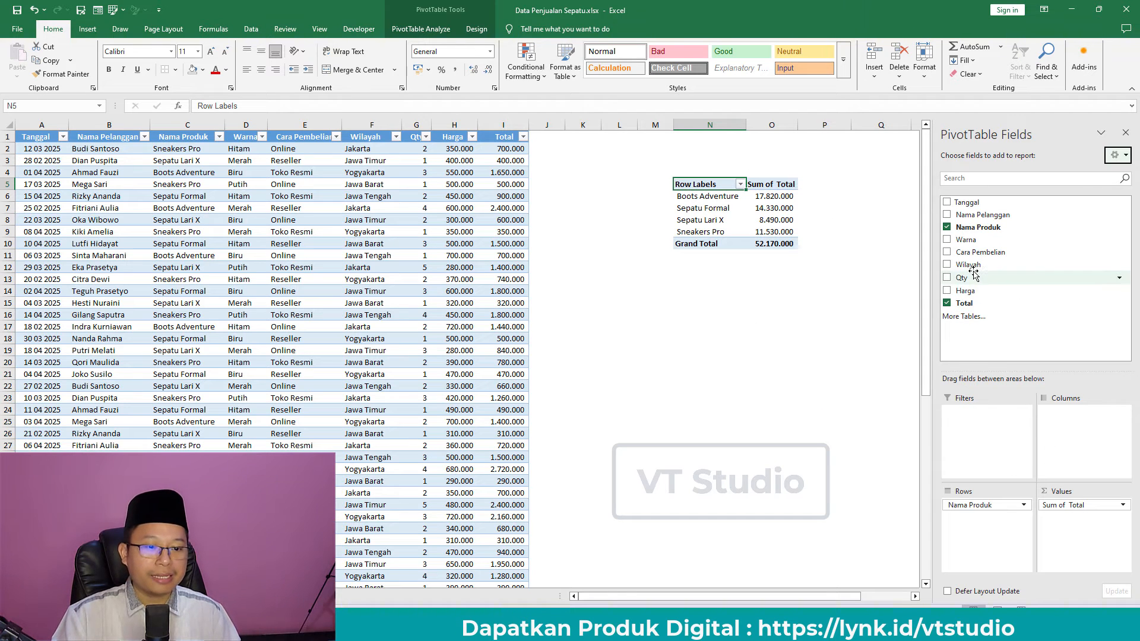
left_click_drag(968, 265, 998, 443)
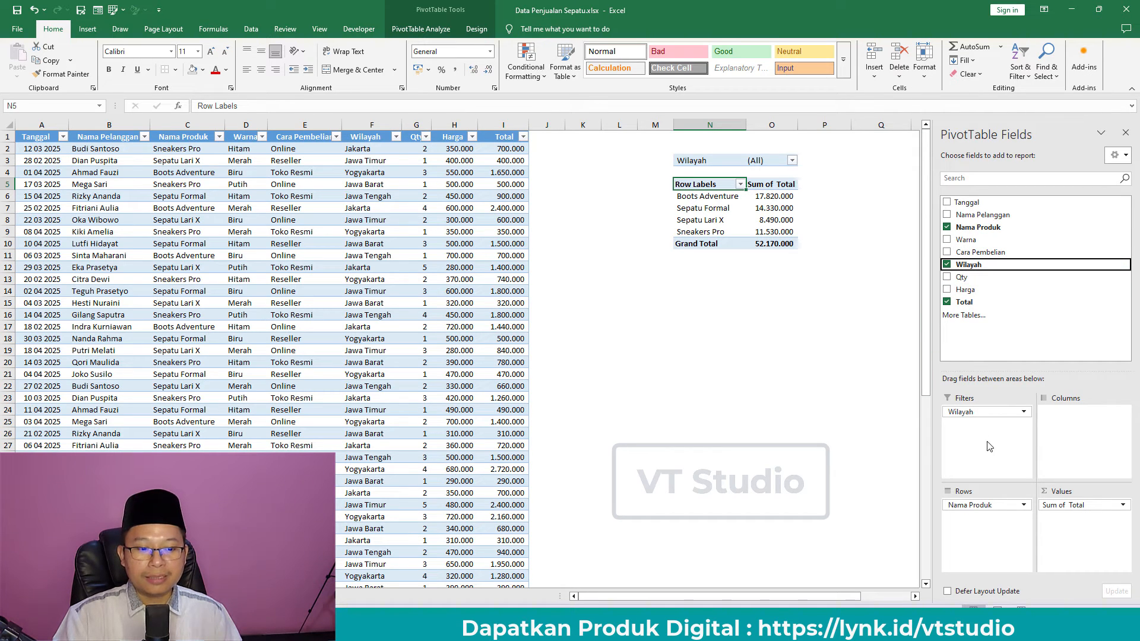
left_click(792, 161)
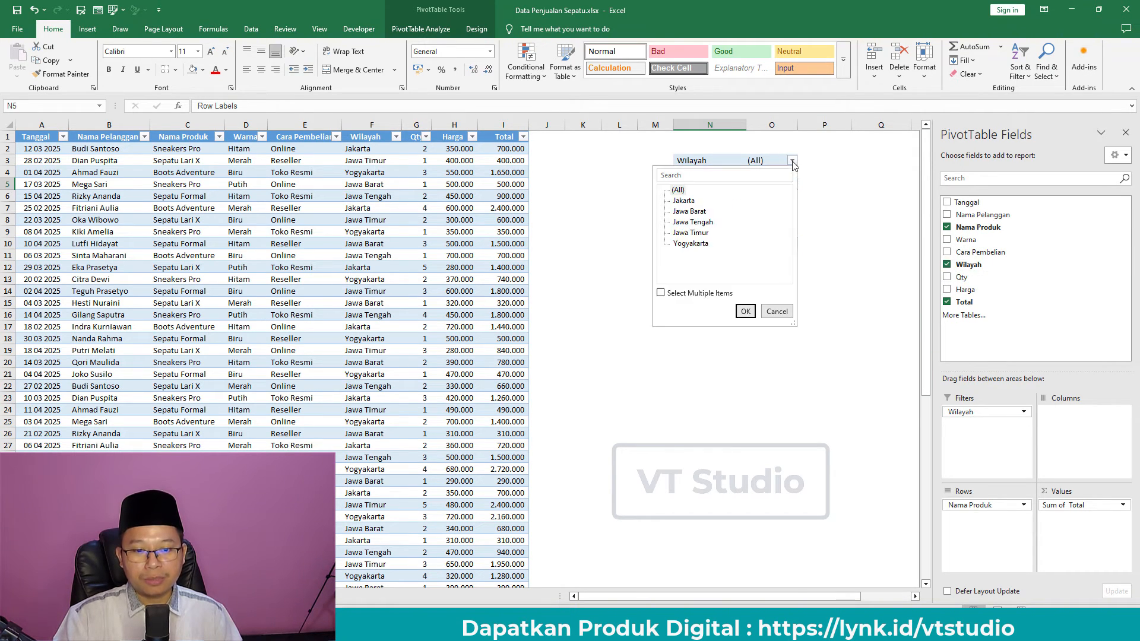
left_click(694, 212)
left_click(745, 312)
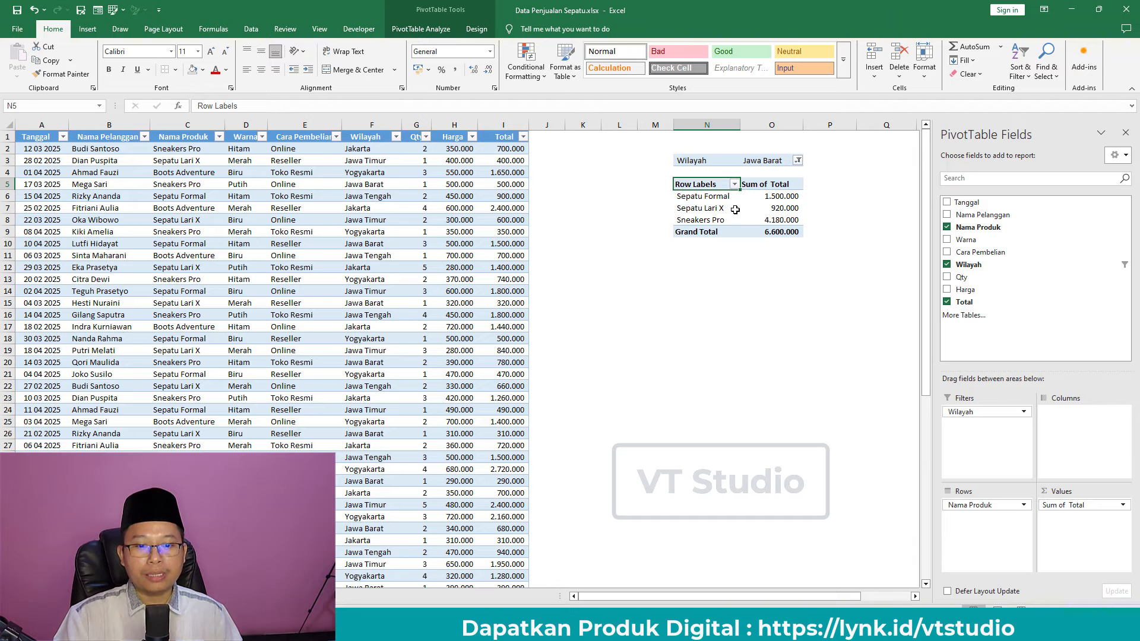
left_click(774, 186)
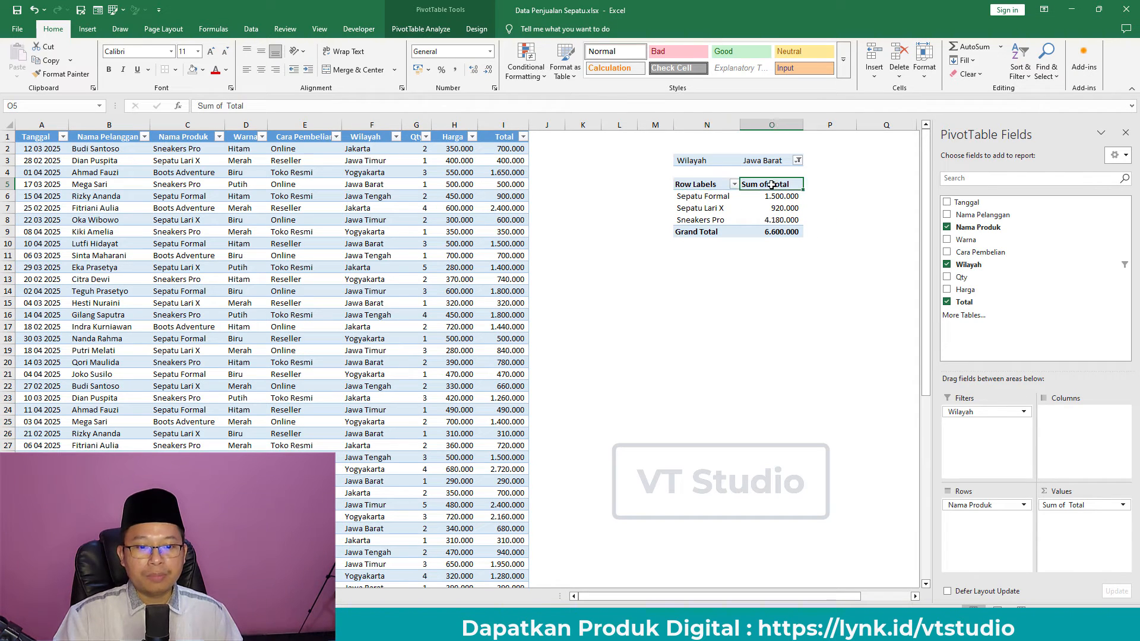
left_click(714, 188)
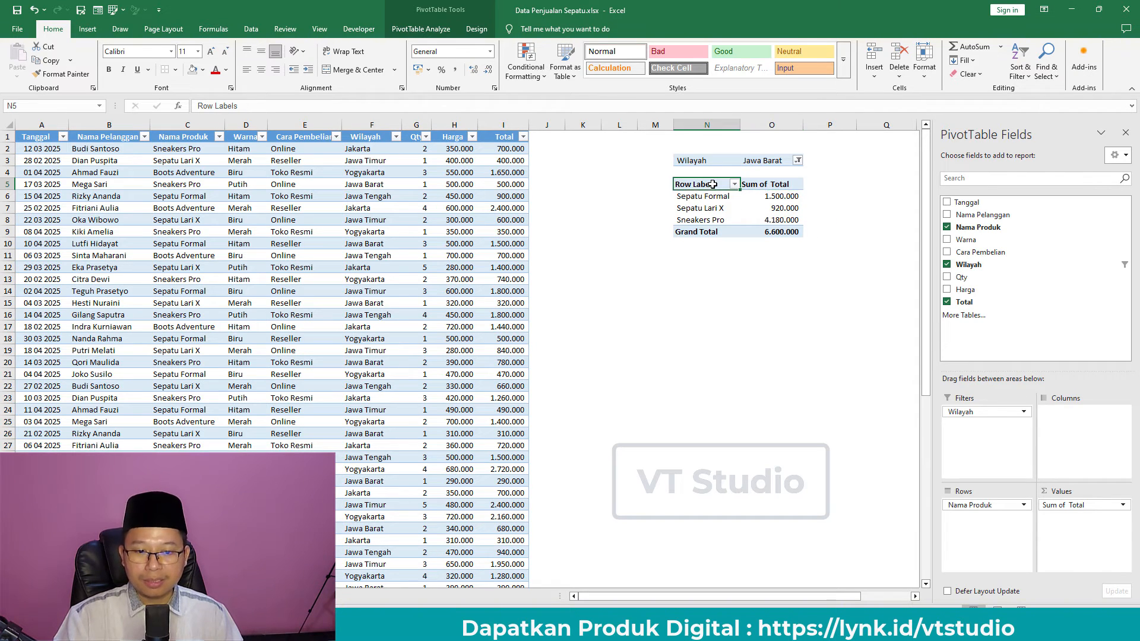
right_click(714, 188)
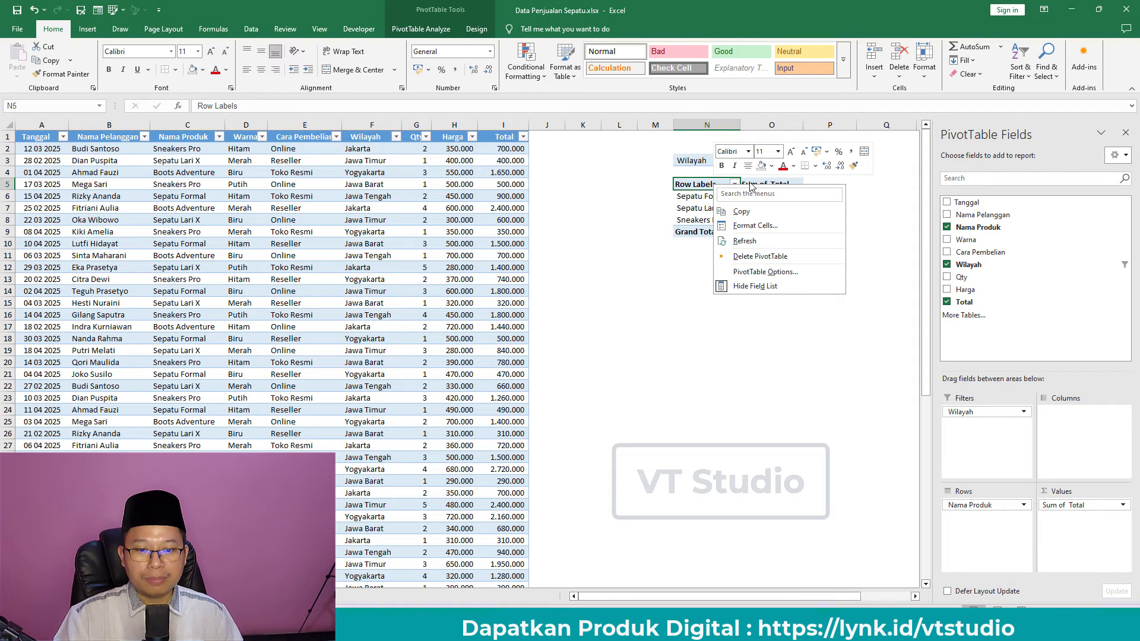
key("Escape")
Sort the PivotTable's Nama Produk rows in descending order by Sum of Total
left_click(735, 184)
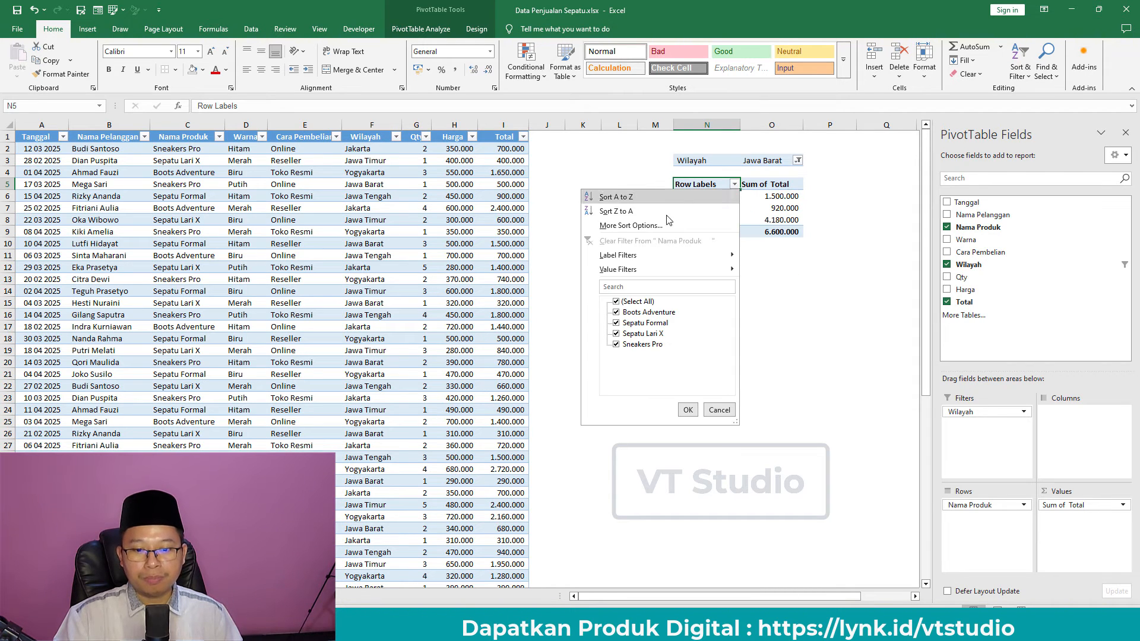
left_click(654, 226)
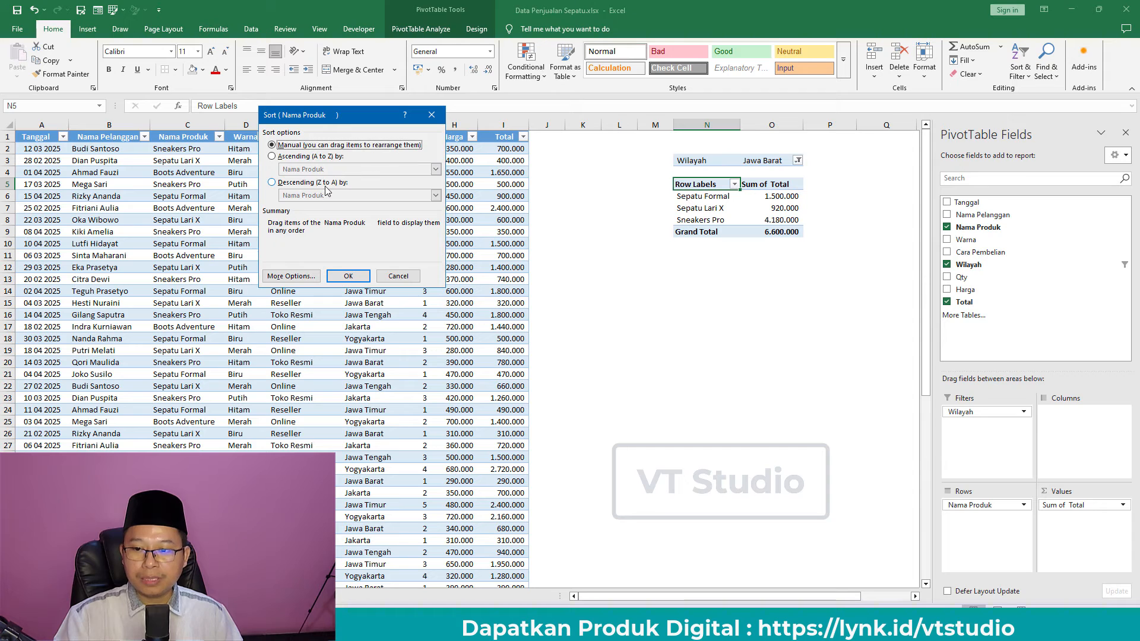
left_click_drag(354, 117, 543, 166)
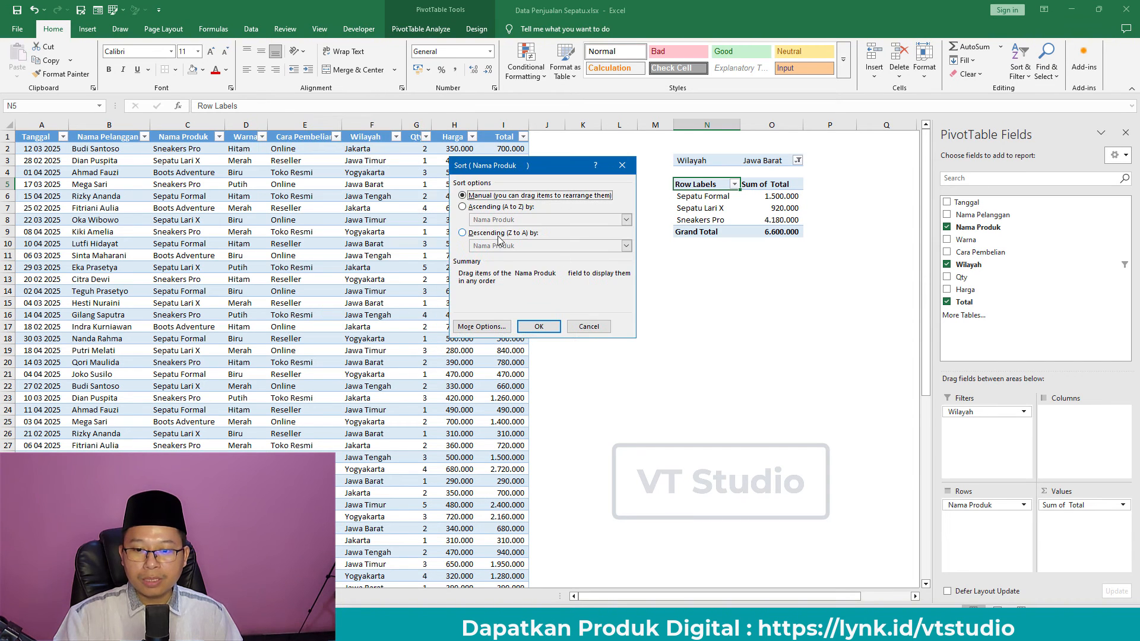
left_click(500, 234)
left_click(628, 247)
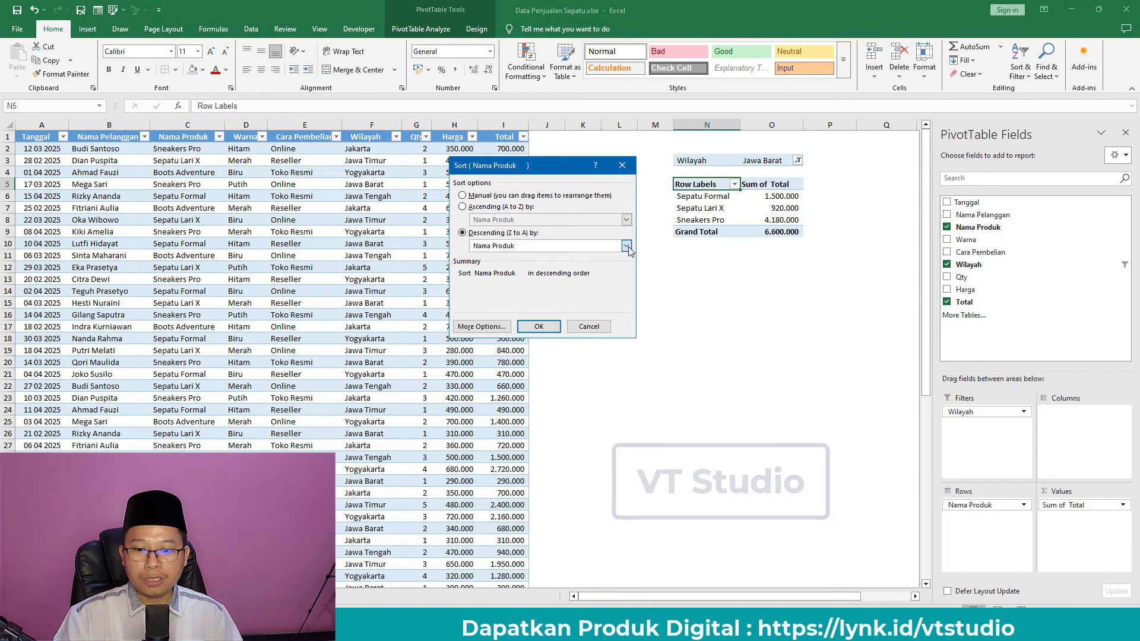
left_click(510, 267)
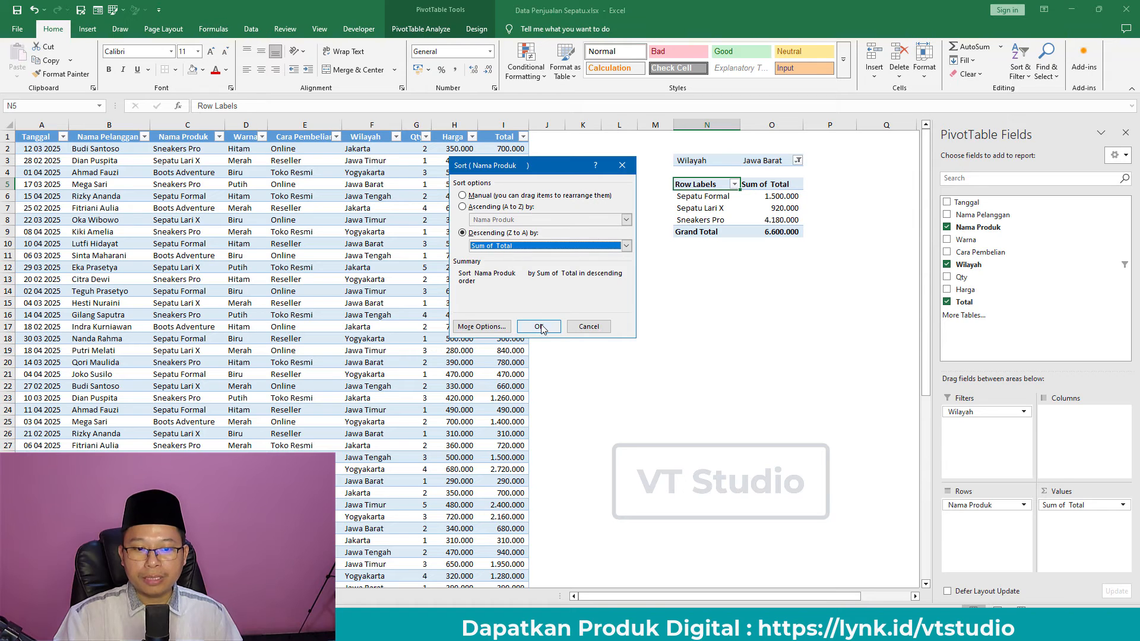
left_click(541, 326)
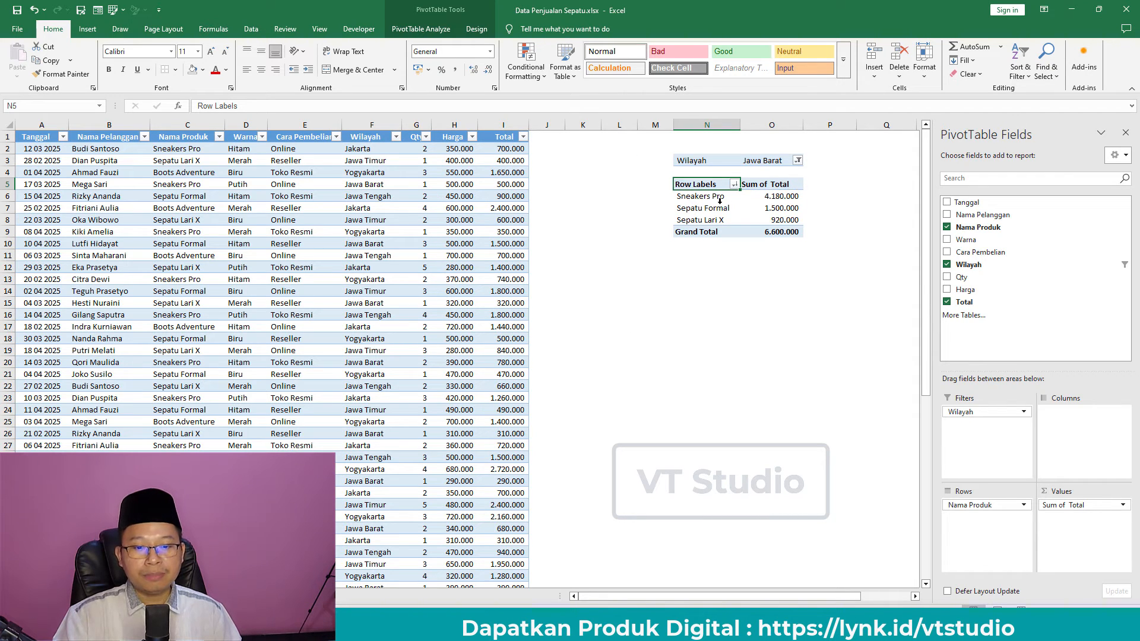
left_click(794, 278)
left_click(785, 197)
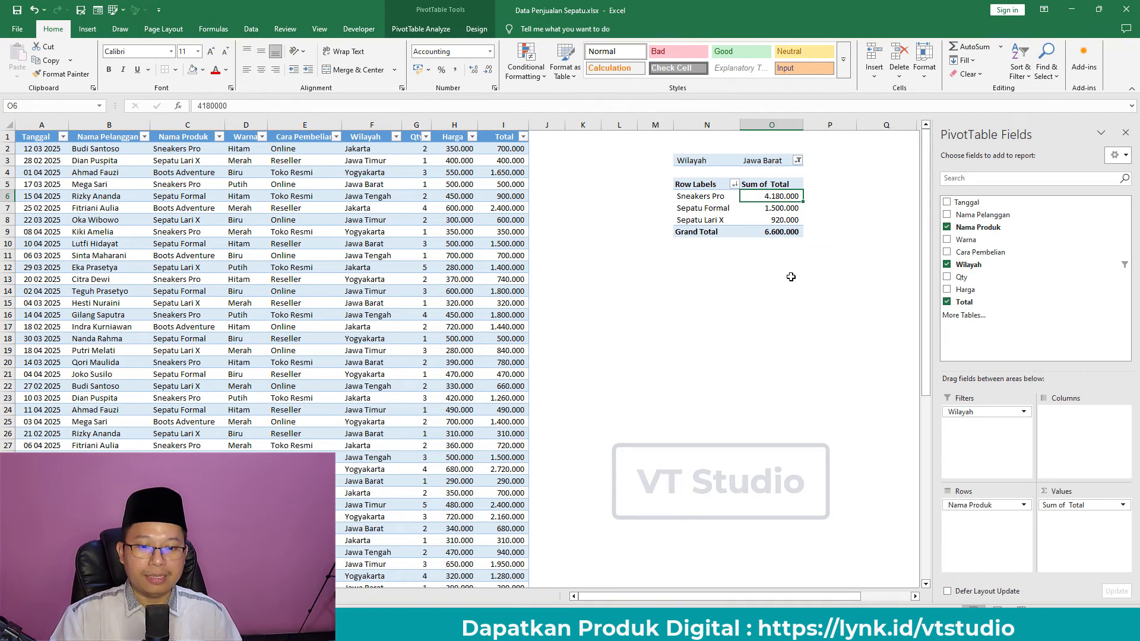
Re-sort the PivotTable's Nama Produk rows in ascending order by Sum of Total
left_click(735, 184)
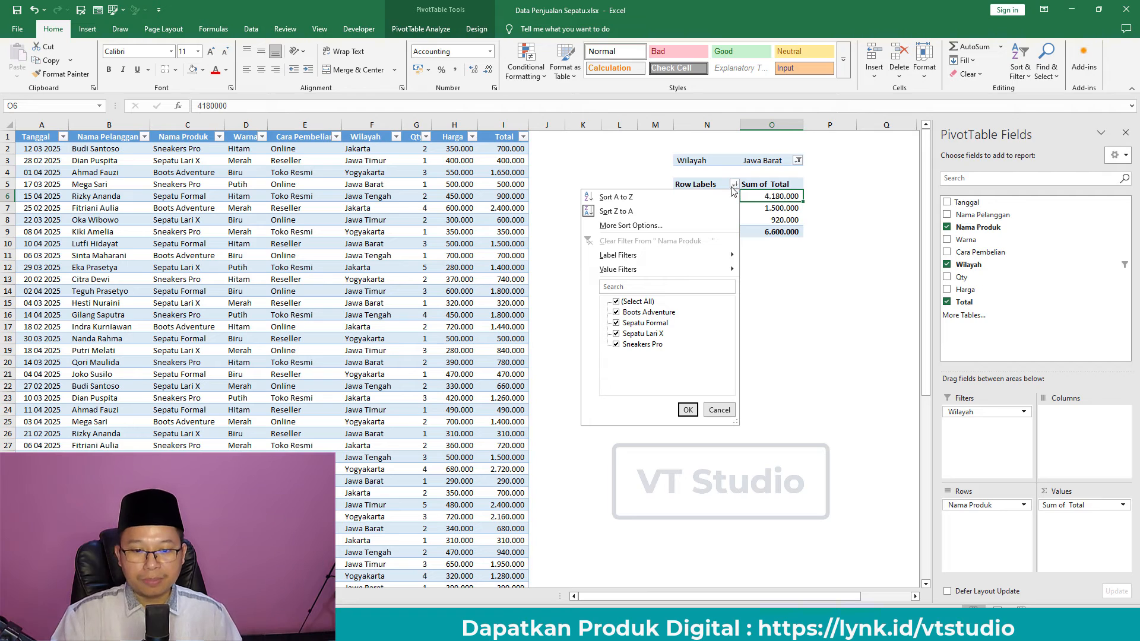
left_click(675, 225)
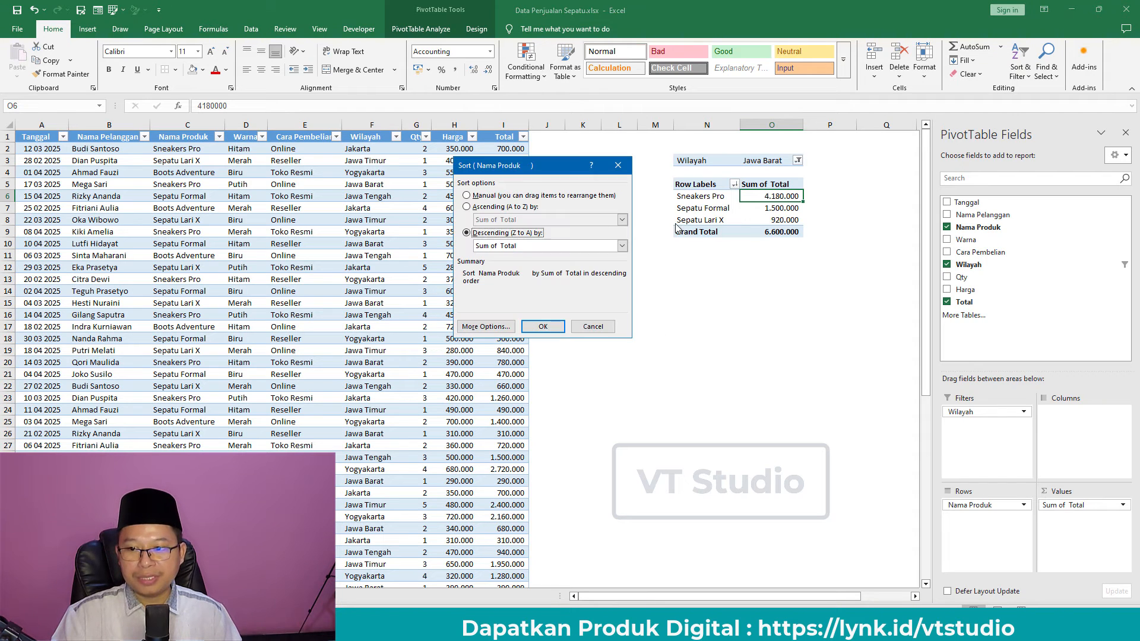
left_click(496, 208)
left_click(623, 220)
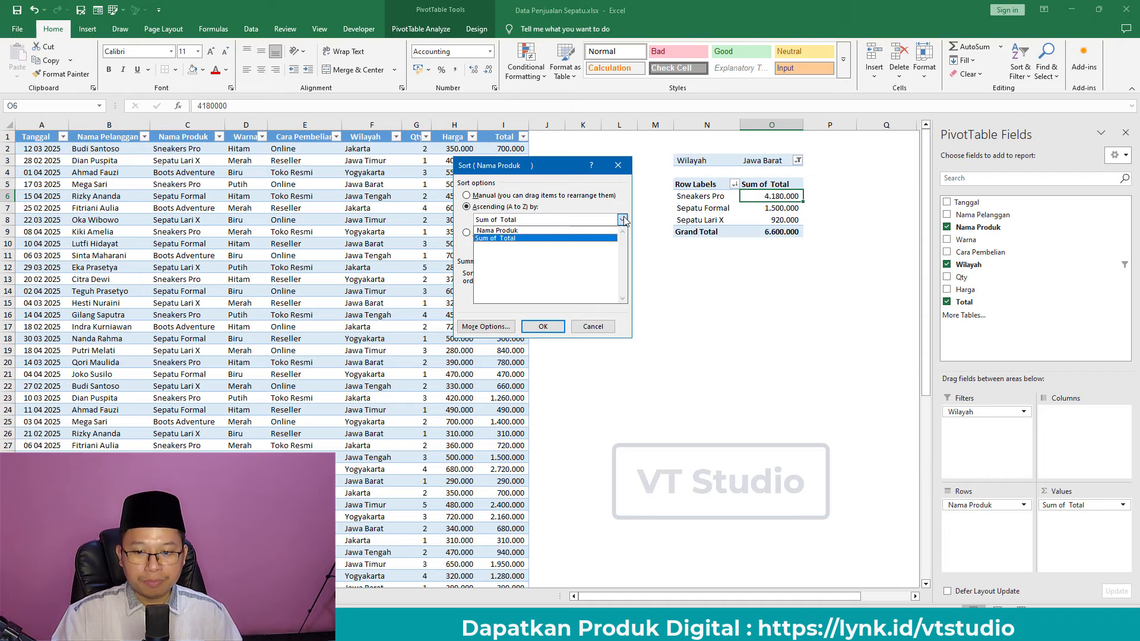
left_click(511, 238)
left_click(543, 326)
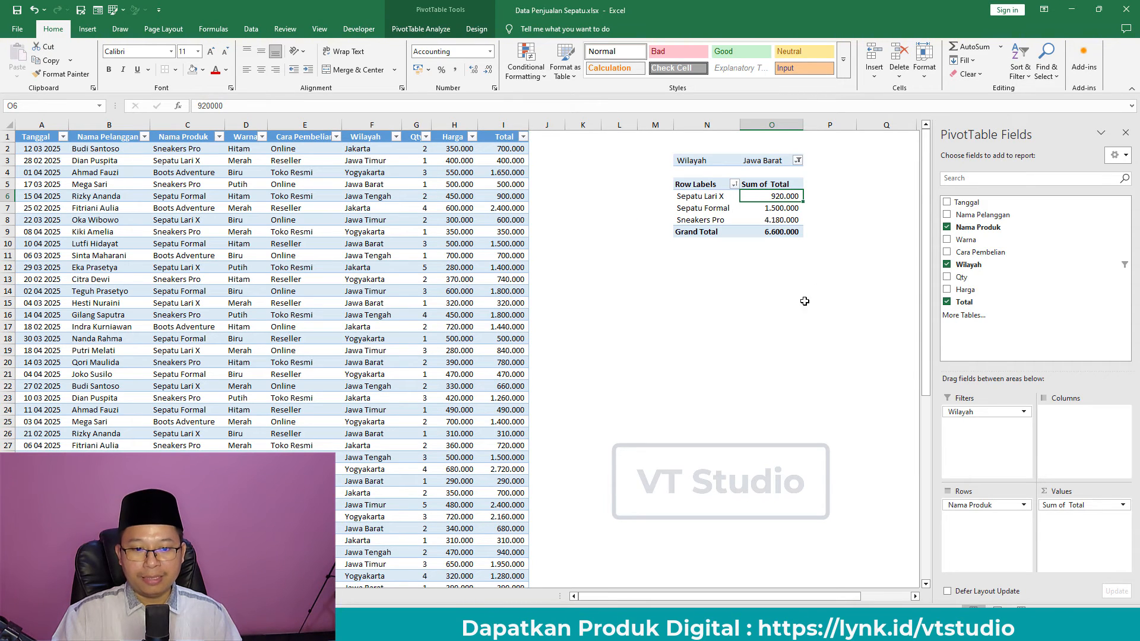
left_click(782, 209)
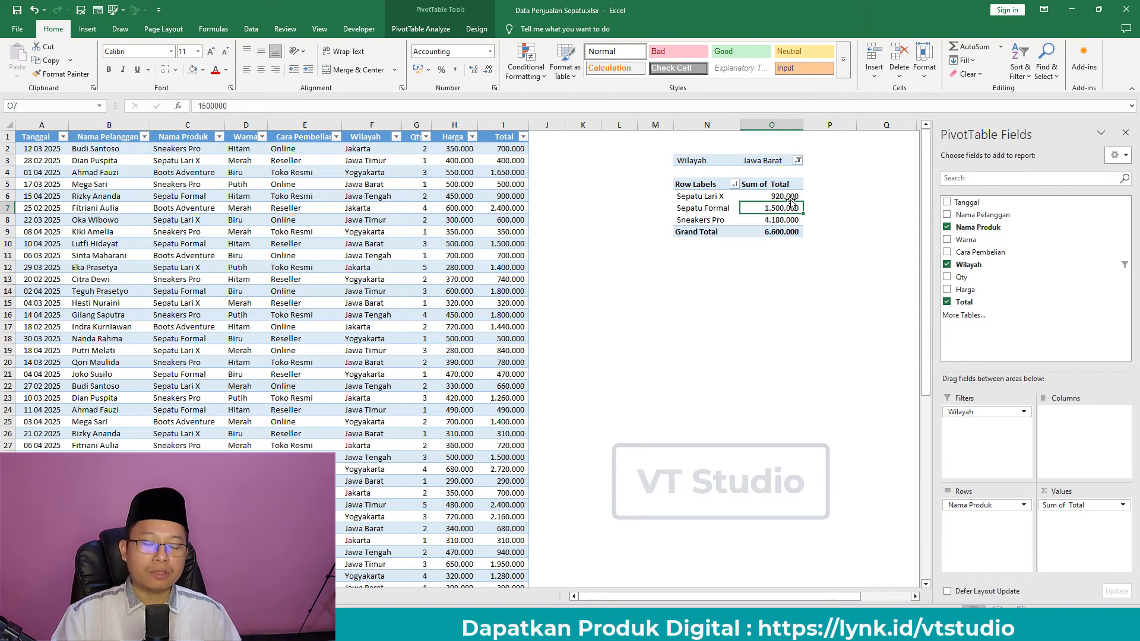
left_click(790, 198)
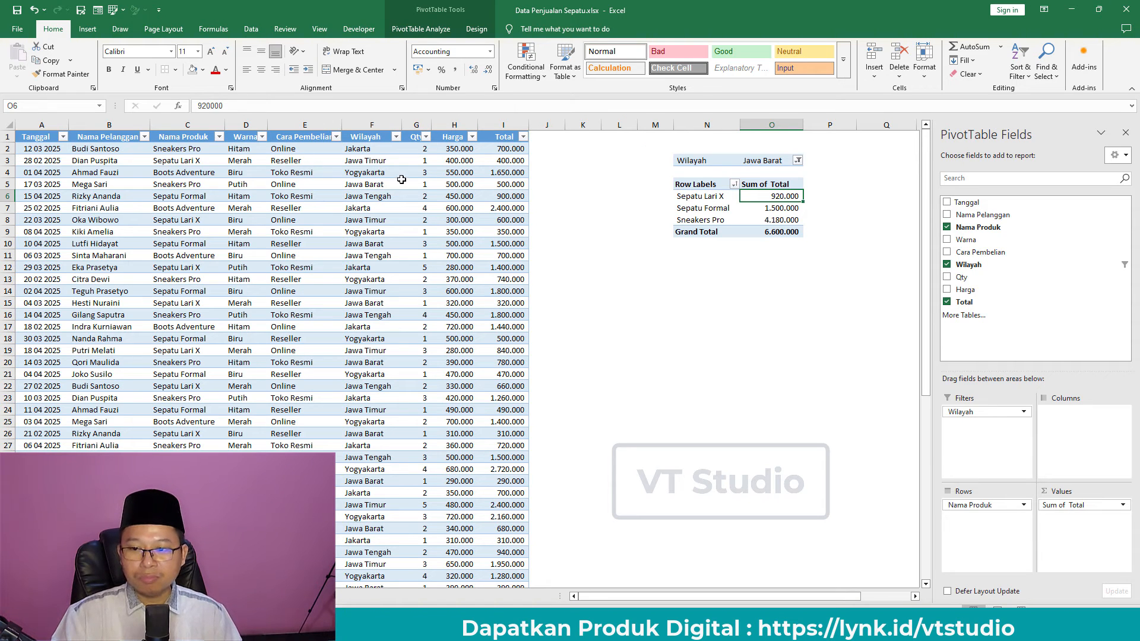
Replace Nama Produk with Cara Pembelian as the PivotTable's row field
left_click(708, 198)
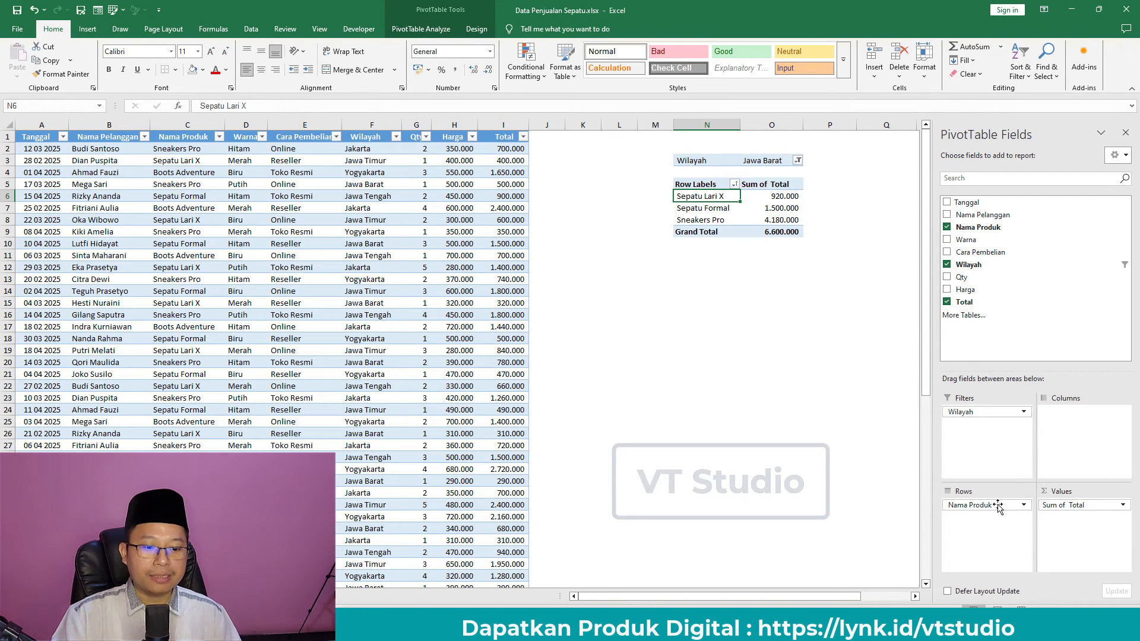
left_click_drag(984, 508, 802, 484)
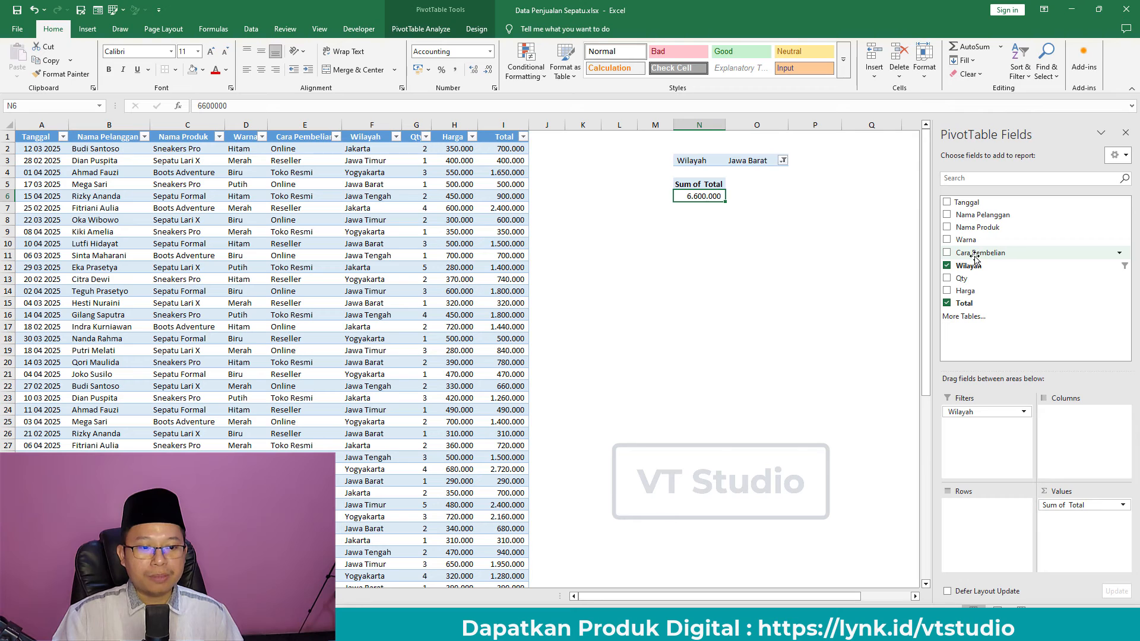
left_click_drag(984, 254, 990, 522)
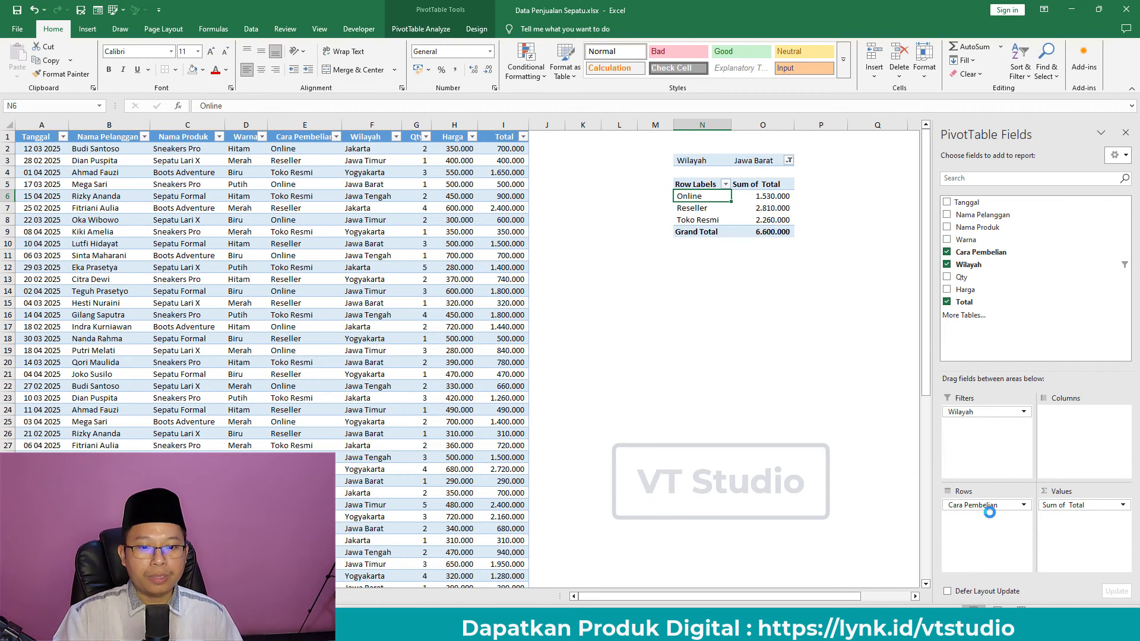
Reset the PivotTable's Wilayah report filter to (All)
left_click(789, 160)
left_click(674, 190)
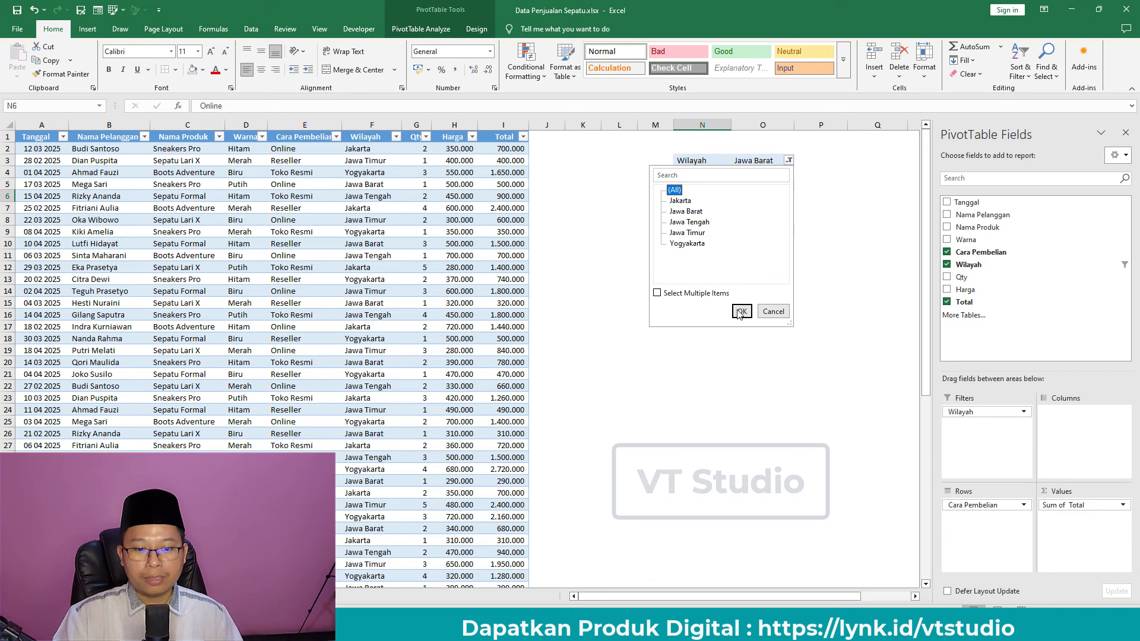
left_click(742, 311)
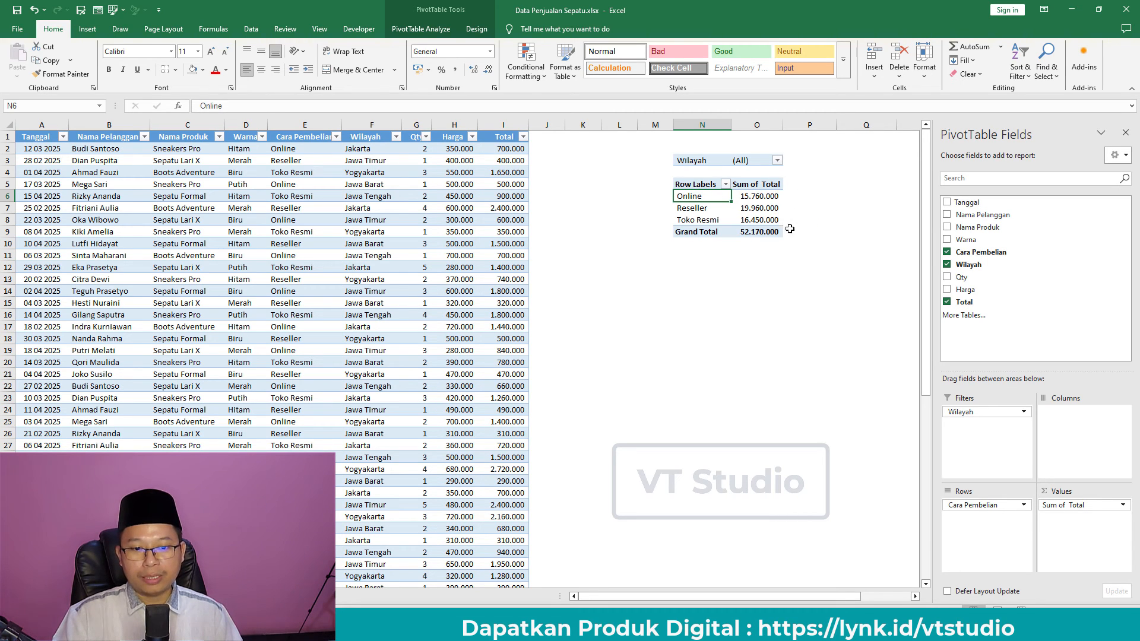
Examine the Sum of Total for each Cara Pembelian in the PivotTable, especially Reseller, and look over the source table's rows
left_click(760, 219)
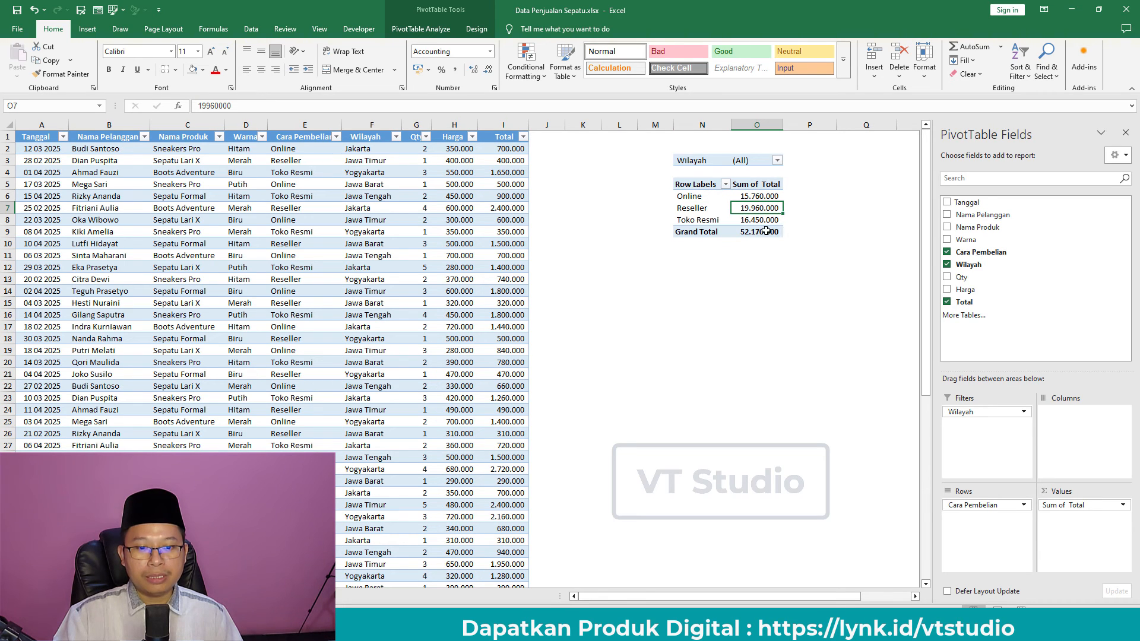
left_click(706, 208)
left_click(774, 206)
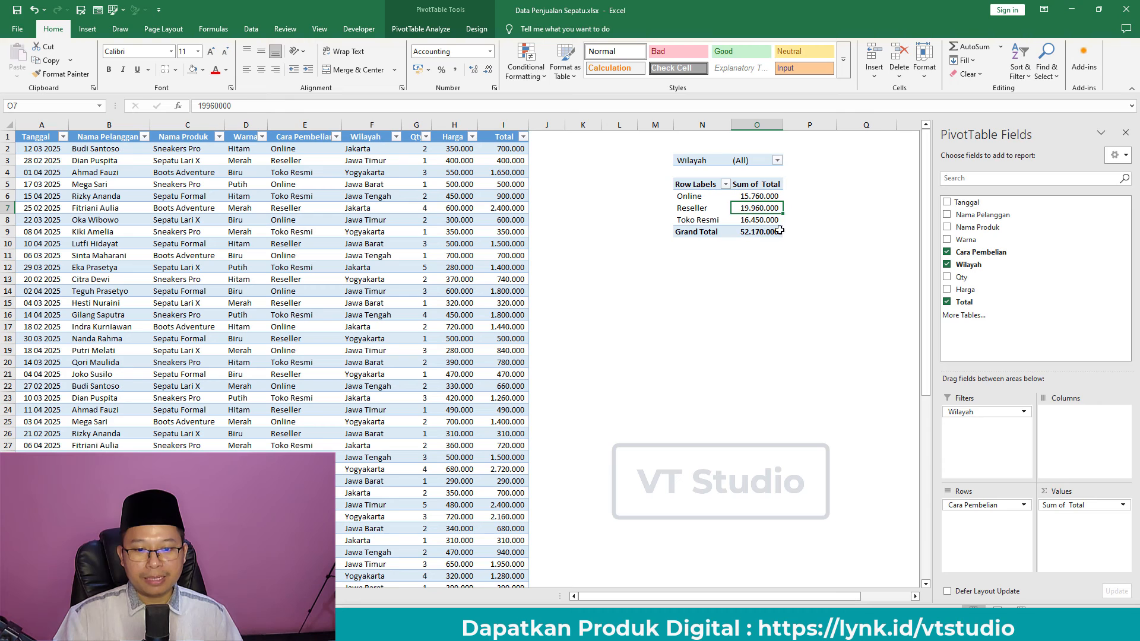
left_click(704, 208)
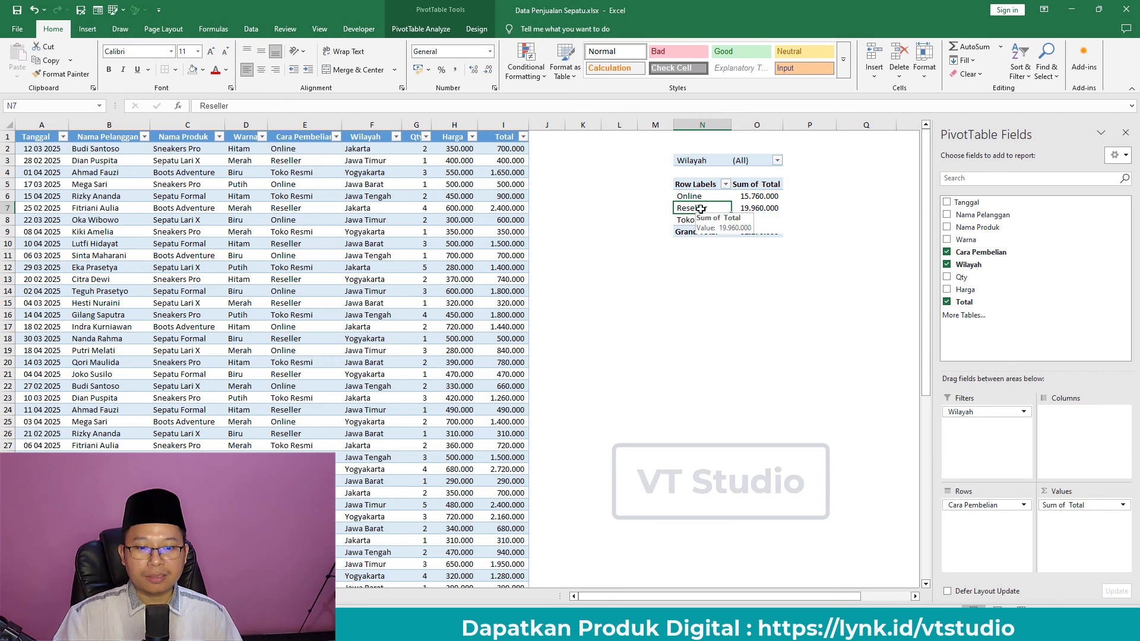
left_click(756, 207)
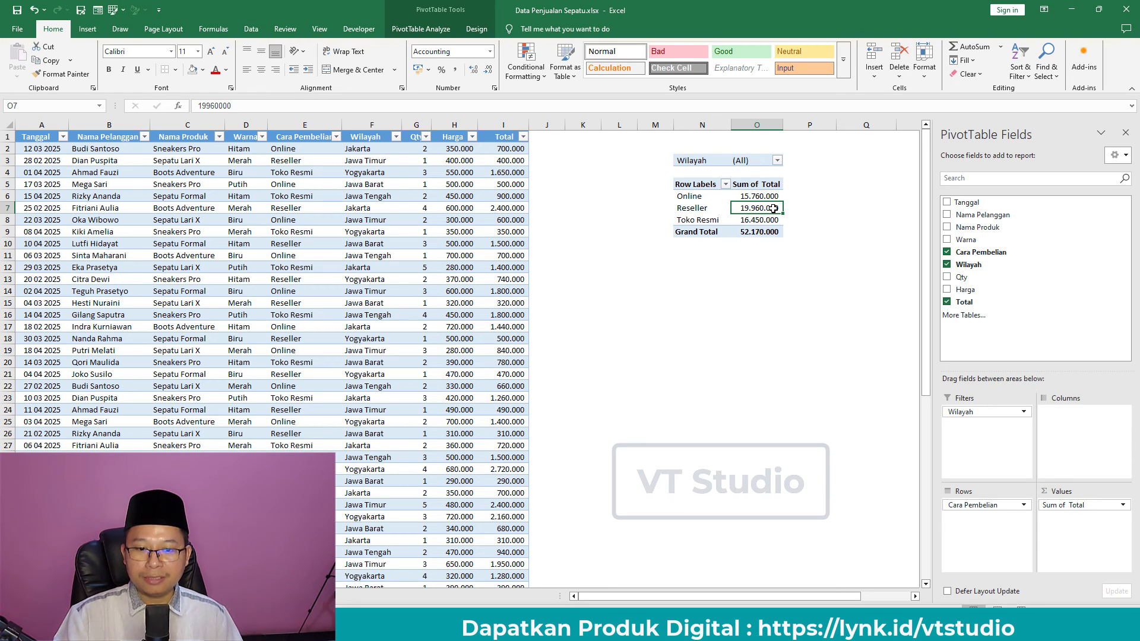
left_click(705, 198)
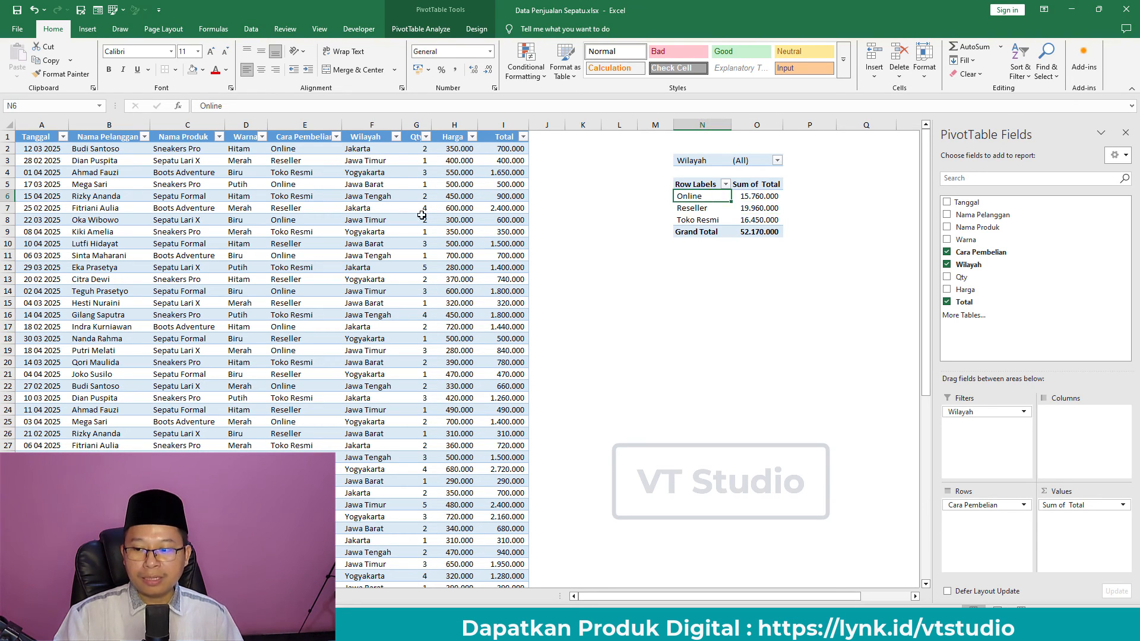
scroll(203, 312, "down", 10)
scroll(211, 315, "up", 10)
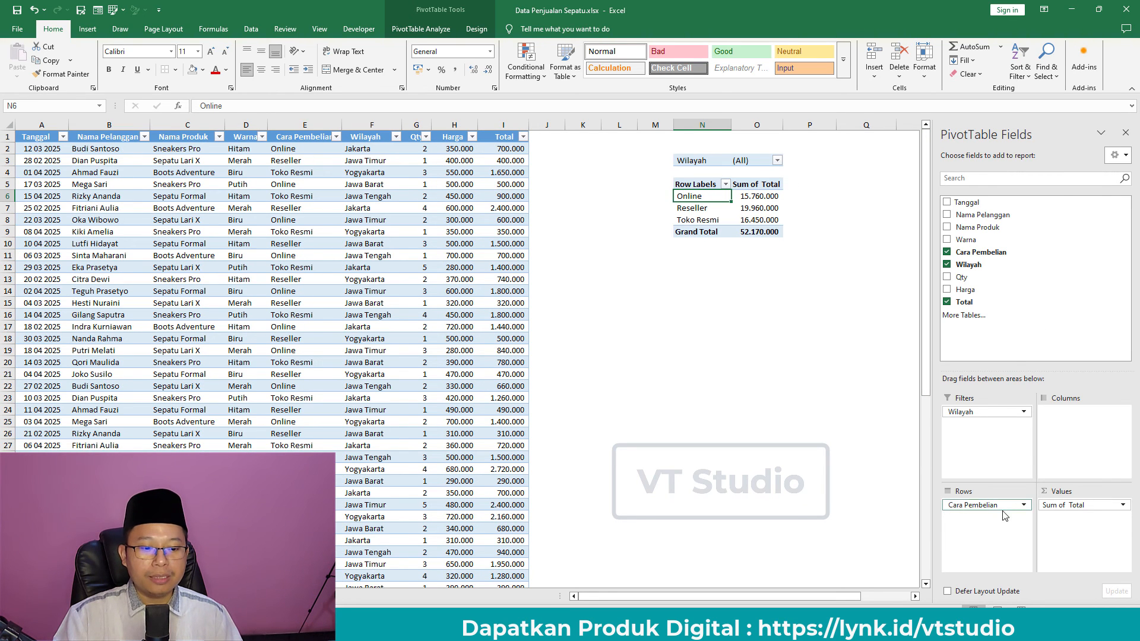
Replace Cara Pembelian with Tanggal in the PivotTable's rows and remove its Days and Tanggal levels, keeping only Months
left_click_drag(984, 506, 944, 226)
left_click_drag(1003, 491, 995, 527)
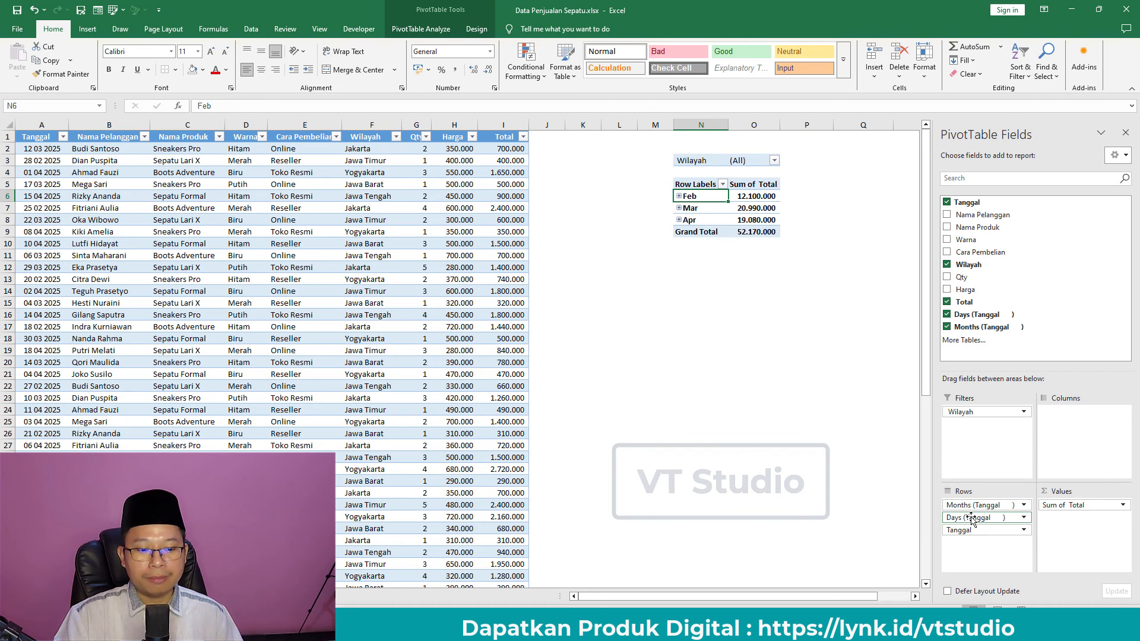
left_click_drag(972, 521, 812, 514)
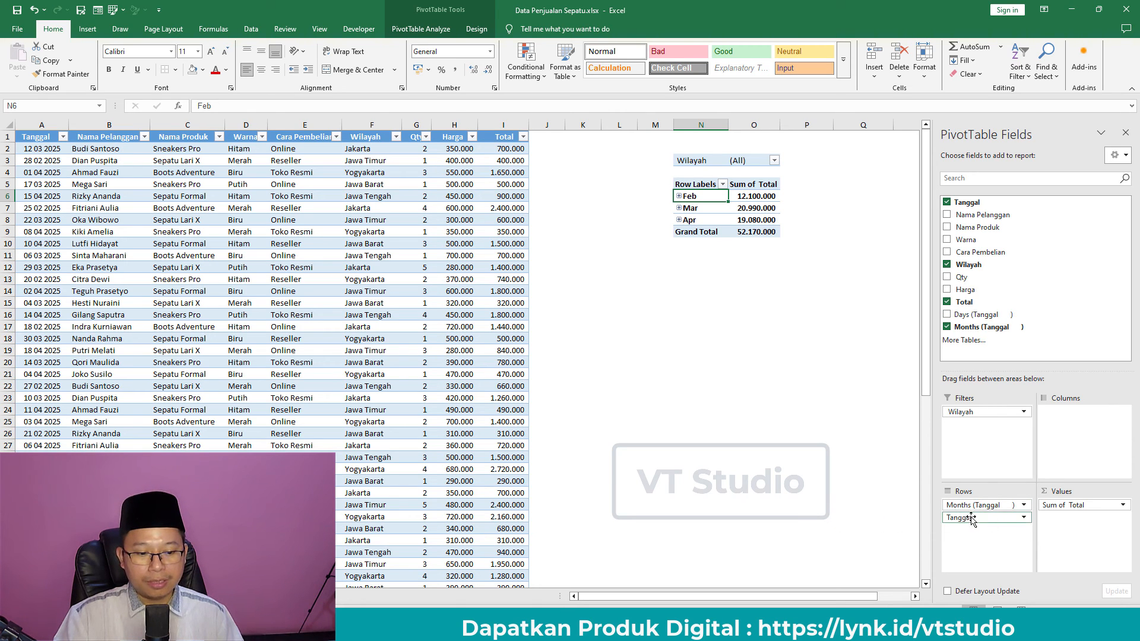
left_click_drag(972, 521, 822, 514)
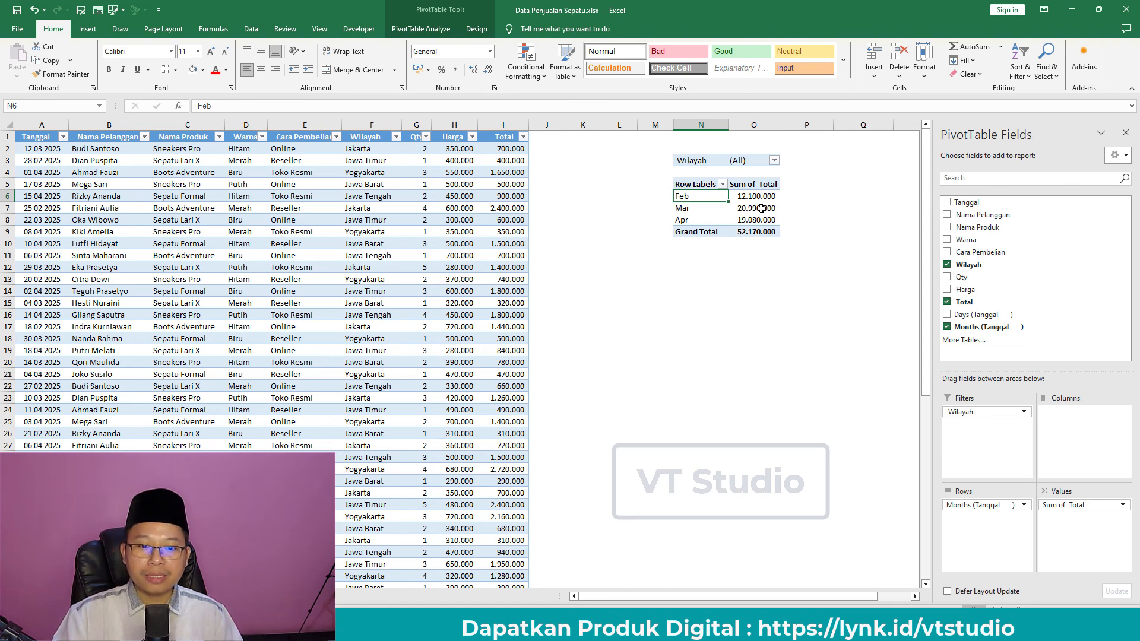
mouse_move(761, 209)
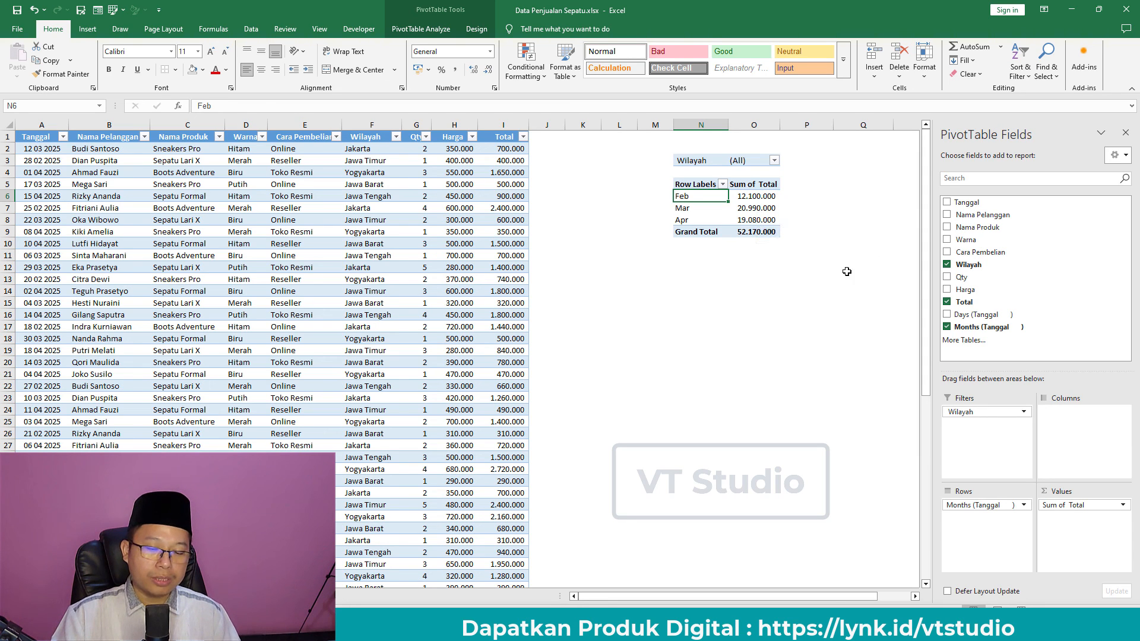